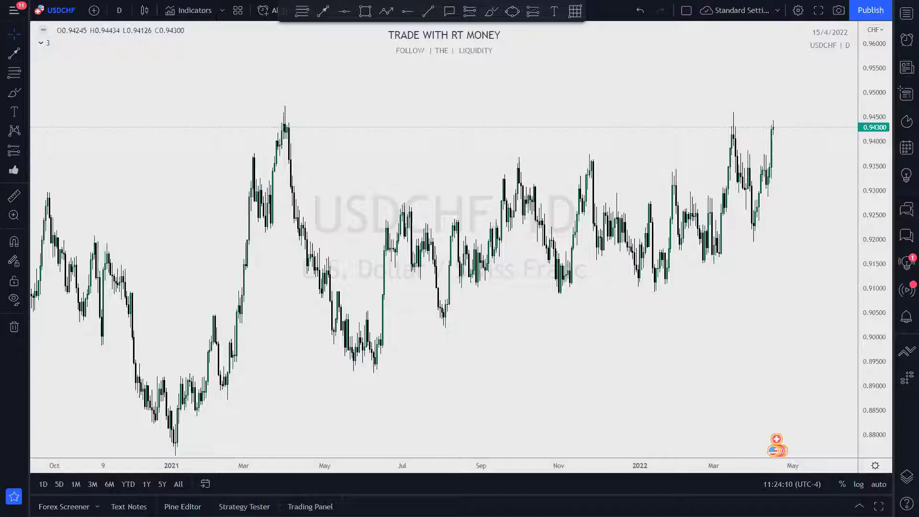
# Exit full screen and bring the RT Money Meter Excel workbook to the front.
pyautogui.moveTo(564, 6)
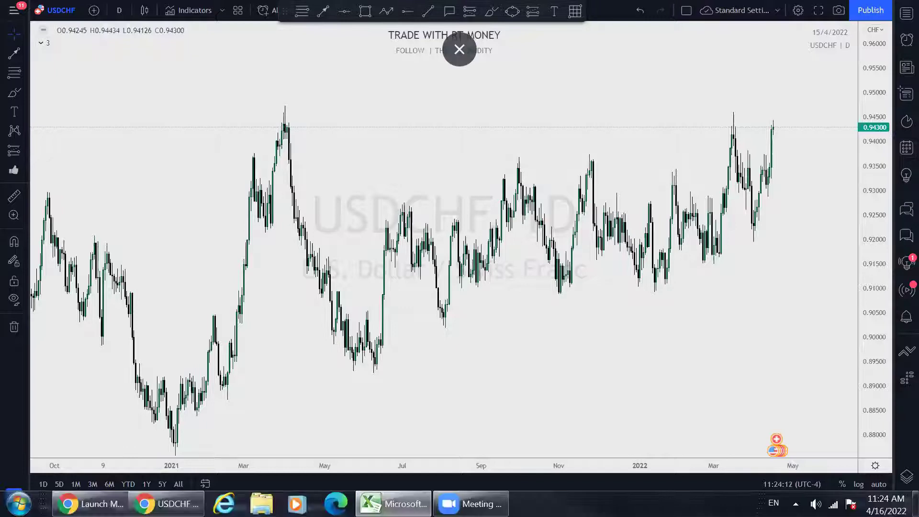
pyautogui.click(393, 504)
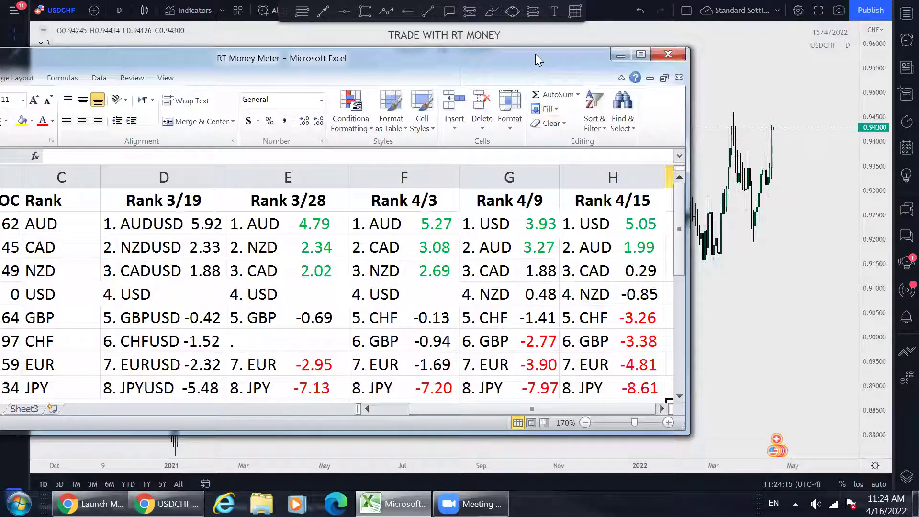
# Move the workbook aside to read CHF and USD ranks, then minimize it.
pyautogui.moveTo(535, 54); pyautogui.dragTo(199, 49)
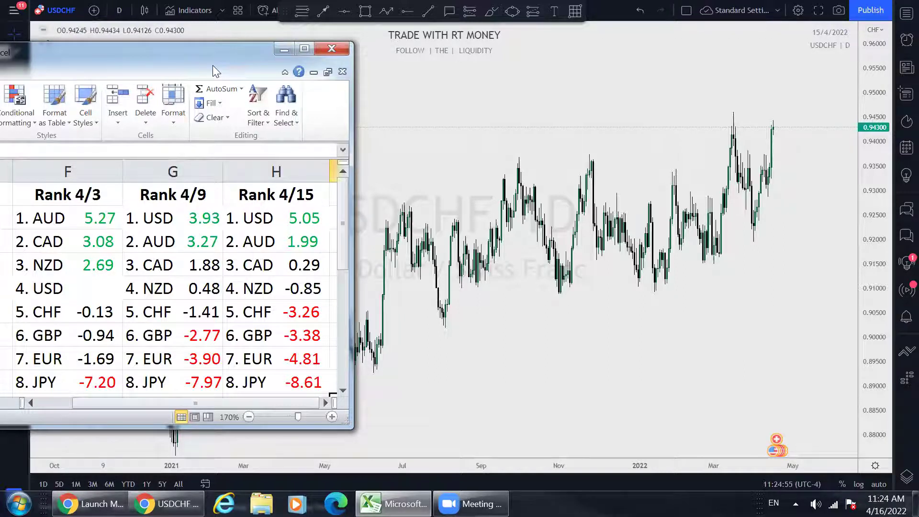
pyautogui.click(206, 185)
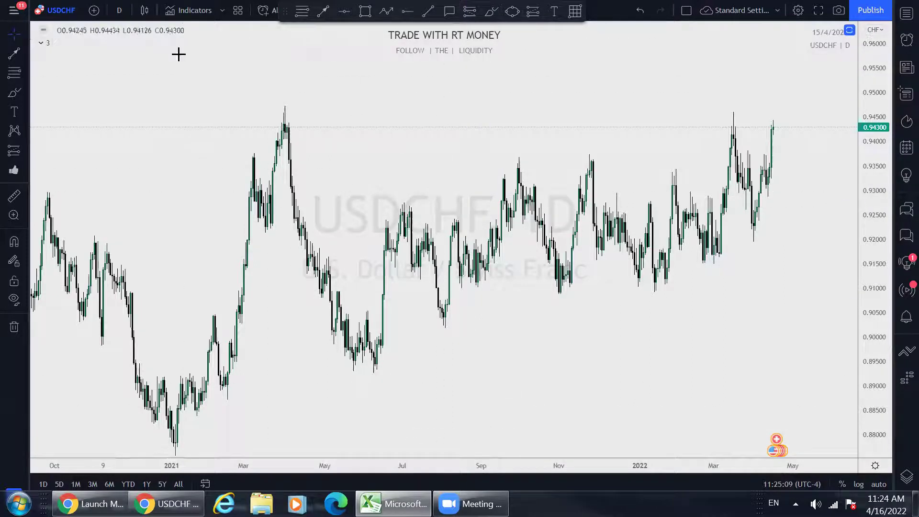
# Return to full screen and underline the successive 2021–2022 lows with green highlighter strokes.
pyautogui.press('F11')
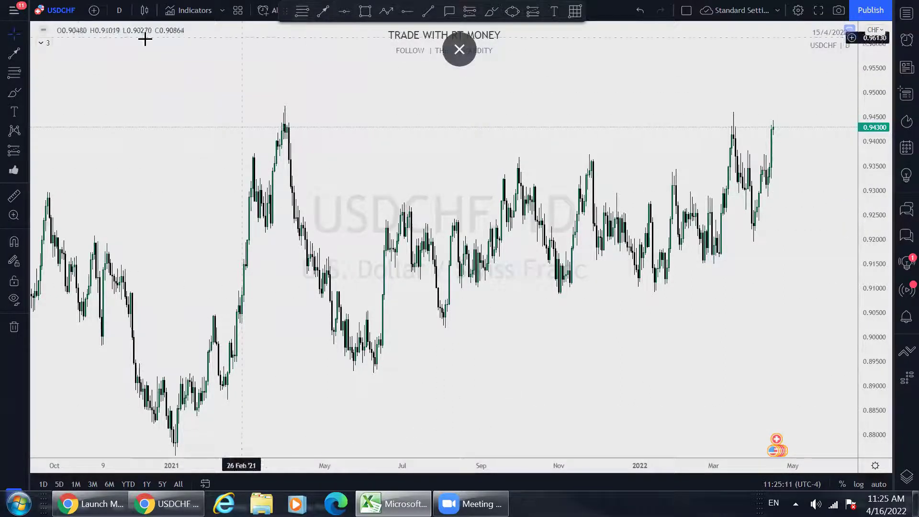
pyautogui.click(16, 77)
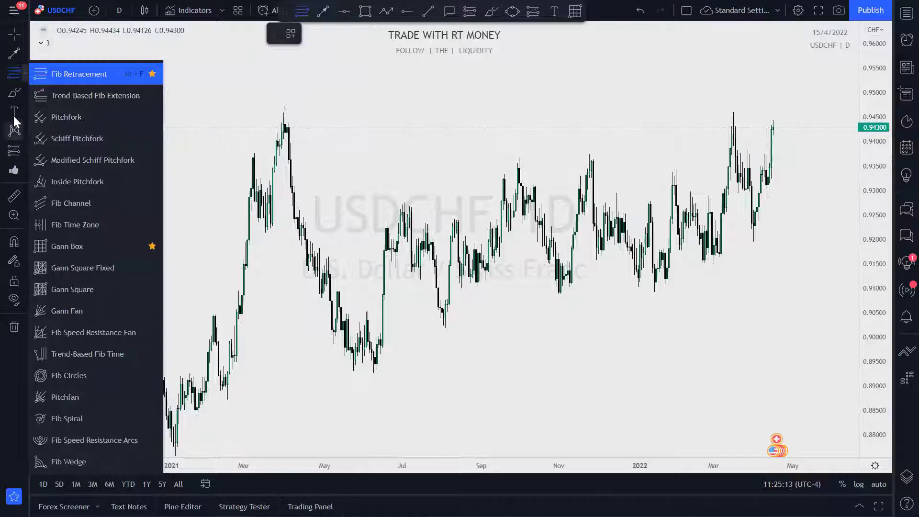
pyautogui.click(7, 94)
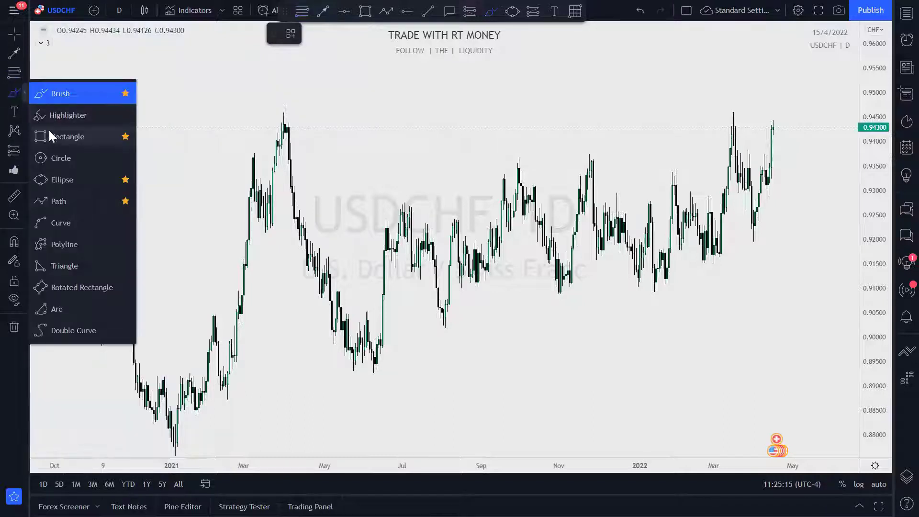
pyautogui.click(53, 115)
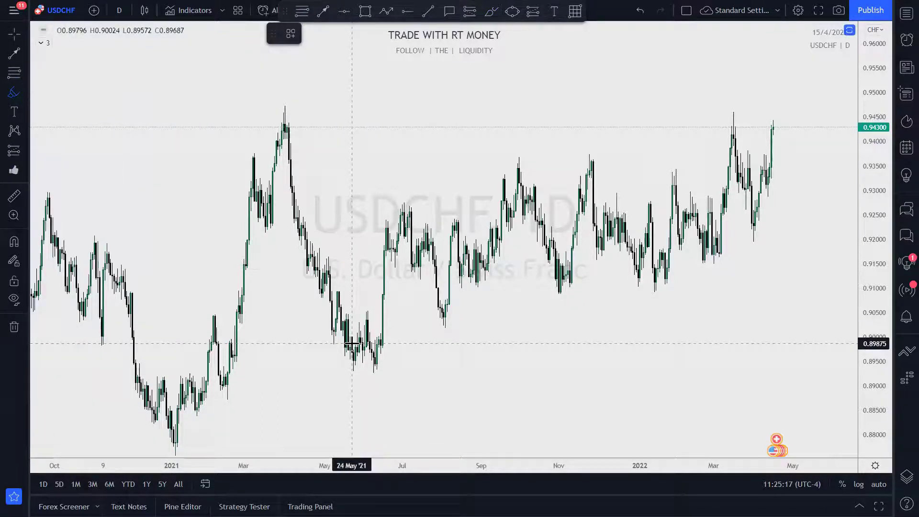
pyautogui.moveTo(148, 435); pyautogui.dragTo(237, 431)
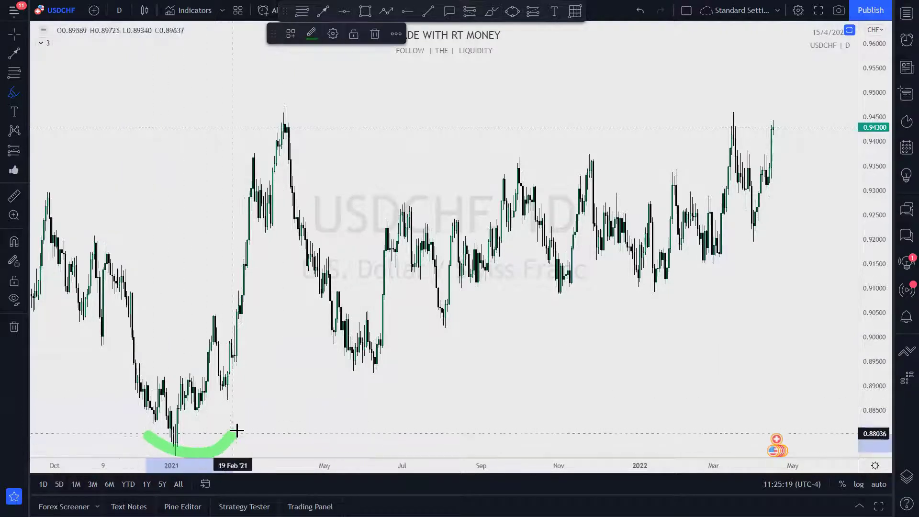
pyautogui.moveTo(337, 368); pyautogui.dragTo(405, 366)
pyautogui.moveTo(417, 319); pyautogui.dragTo(529, 325)
pyautogui.moveTo(531, 290); pyautogui.dragTo(623, 283)
pyautogui.moveTo(633, 286)
pyautogui.mouseDown()
pyautogui.moveTo(763, 242)
pyautogui.moveTo(775, 221)
pyautogui.mouseUp()
# Draw a long rising uptrend arrow and highlight the 2021 and early-2022 highs.
pyautogui.moveTo(289, 431)
pyautogui.mouseDown()
pyautogui.moveTo(792, 298)
pyautogui.moveTo(755, 297)
pyautogui.moveTo(798, 349)
pyautogui.mouseUp()
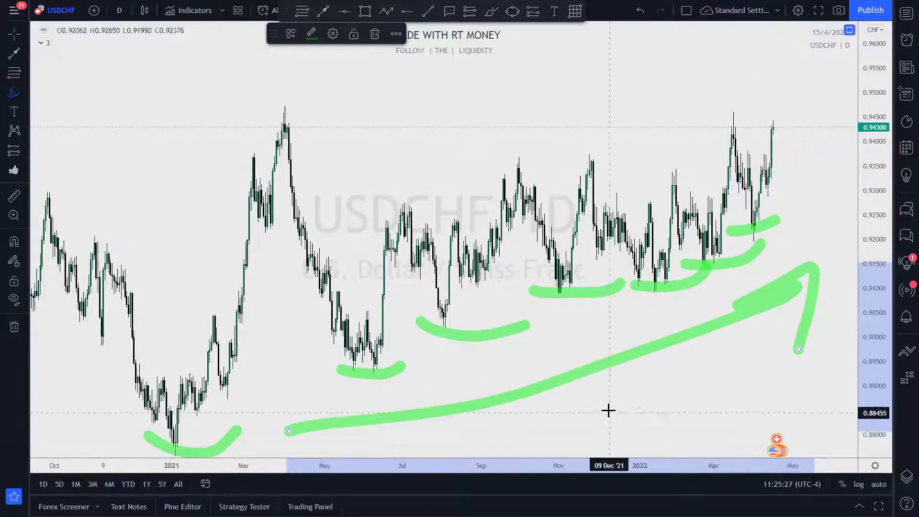
pyautogui.moveTo(394, 207); pyautogui.dragTo(506, 203)
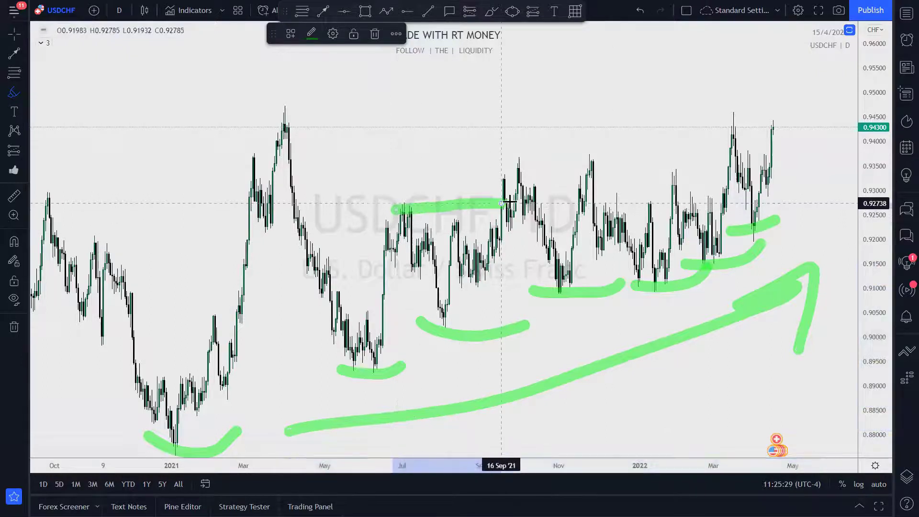
pyautogui.moveTo(510, 164)
pyautogui.mouseDown()
pyautogui.moveTo(592, 159)
pyautogui.moveTo(659, 211)
pyautogui.mouseUp()
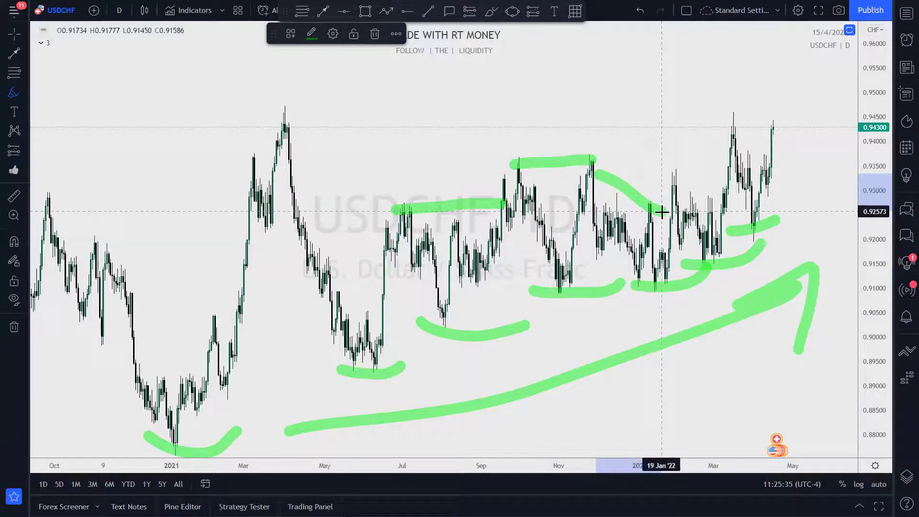
pyautogui.moveTo(674, 173); pyautogui.dragTo(737, 169)
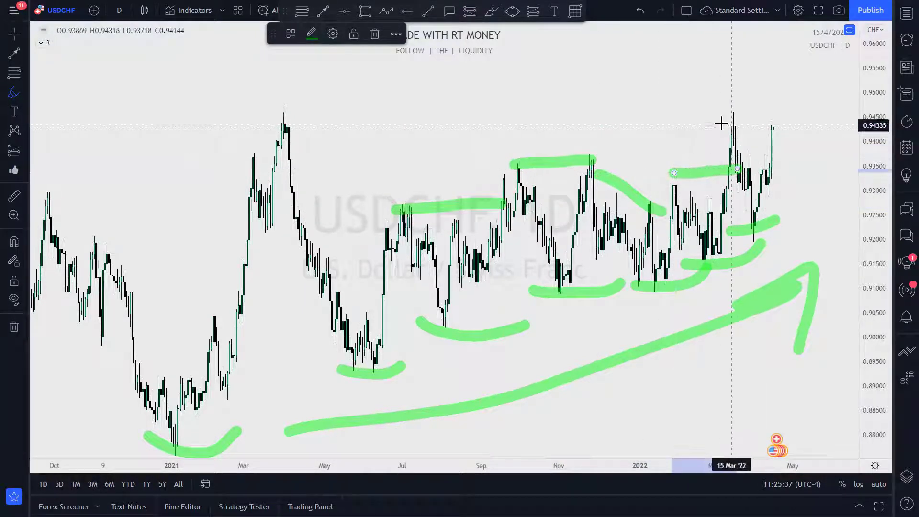
pyautogui.moveTo(521, 151); pyautogui.dragTo(749, 141)
# Circle the March 2021 peak and early-2021 low, adding marks across the rally leg.
pyautogui.moveTo(321, 107)
pyautogui.mouseDown()
pyautogui.moveTo(274, 95)
pyautogui.moveTo(304, 131)
pyautogui.moveTo(285, 105)
pyautogui.mouseUp()
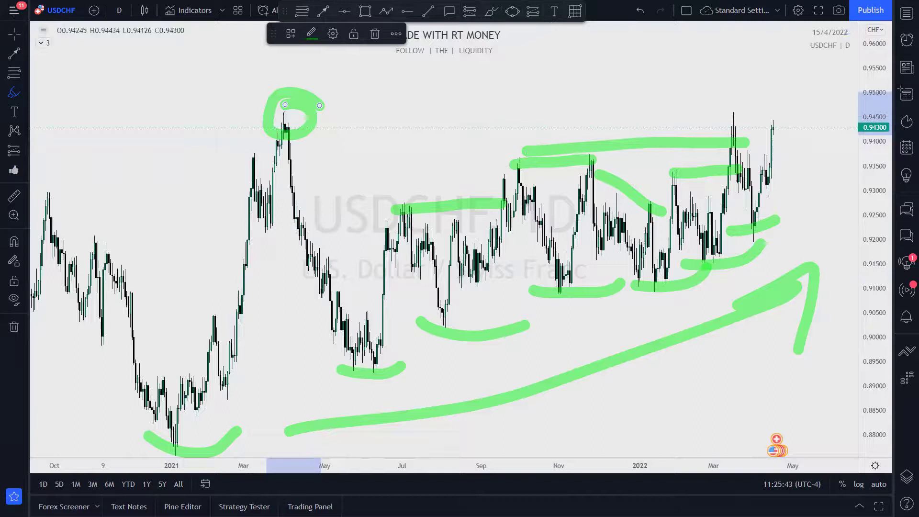
pyautogui.moveTo(300, 116)
pyautogui.mouseDown()
pyautogui.moveTo(281, 92)
pyautogui.moveTo(268, 144)
pyautogui.moveTo(312, 203)
pyautogui.moveTo(362, 366)
pyautogui.mouseUp()
pyautogui.moveTo(211, 412)
pyautogui.mouseDown()
pyautogui.moveTo(160, 373)
pyautogui.moveTo(205, 435)
pyautogui.moveTo(224, 402)
pyautogui.moveTo(260, 246)
pyautogui.moveTo(272, 101)
pyautogui.mouseUp()
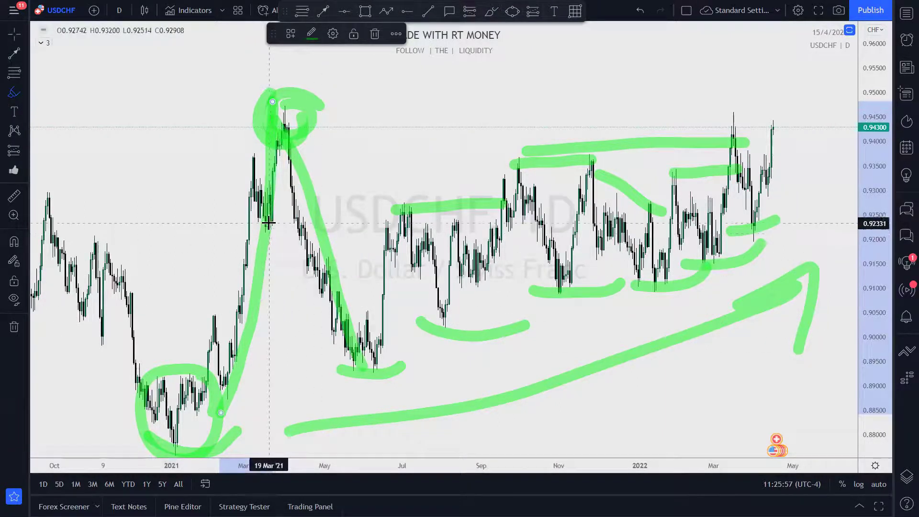
pyautogui.moveTo(268, 224); pyautogui.dragTo(287, 229)
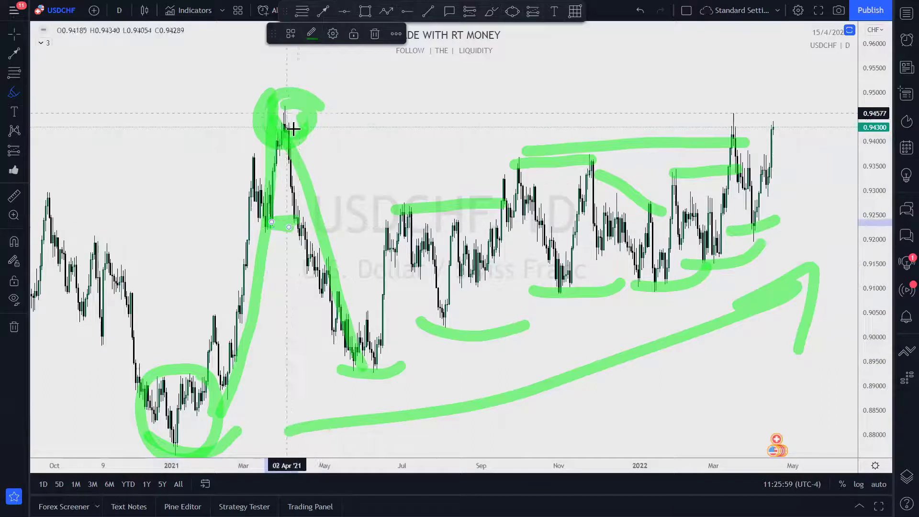
pyautogui.moveTo(289, 123); pyautogui.dragTo(315, 260)
pyautogui.moveTo(175, 362)
pyautogui.mouseDown()
pyautogui.moveTo(154, 365)
pyautogui.moveTo(213, 426)
pyautogui.moveTo(205, 394)
pyautogui.mouseUp()
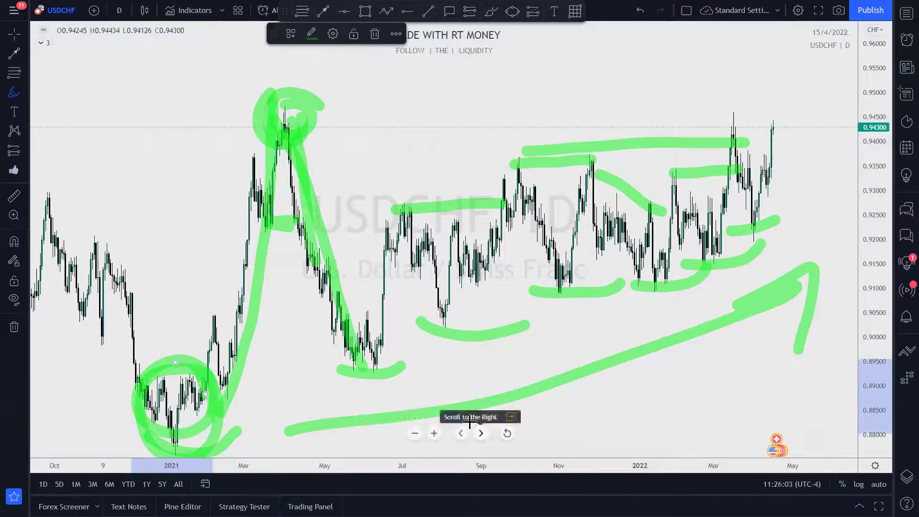
pyautogui.click(297, 137)
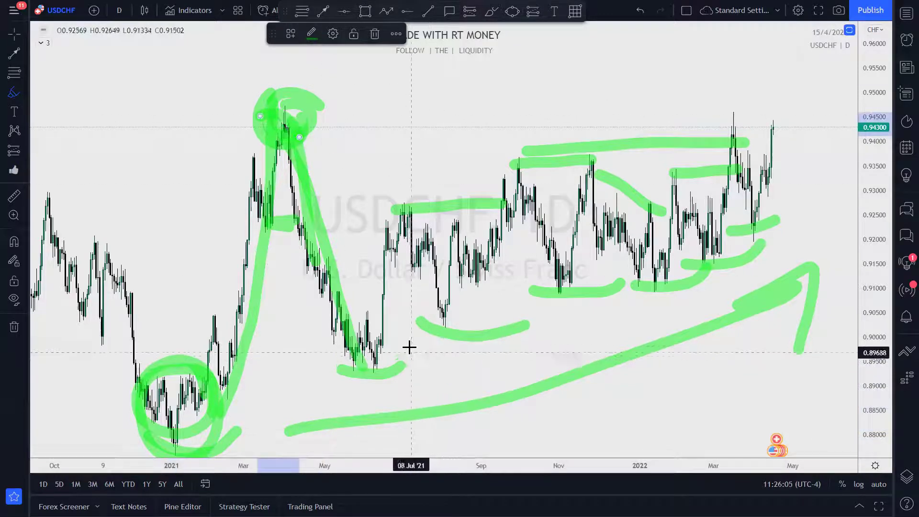
# Undo every green highlighter marking on the chart.
pyautogui.click(419, 363)
pyautogui.hotkey('ctrl', 'z')
pyautogui.hotkey('ctrl', 'z')
pyautogui.hotkey('ctrl', 'z')
pyautogui.hotkey('ctrl', 'z')
pyautogui.hotkey('ctrl', 'z')
pyautogui.hotkey('ctrl', 'z')
pyautogui.hotkey('ctrl', 'z')
pyautogui.hotkey('ctrl', 'z')
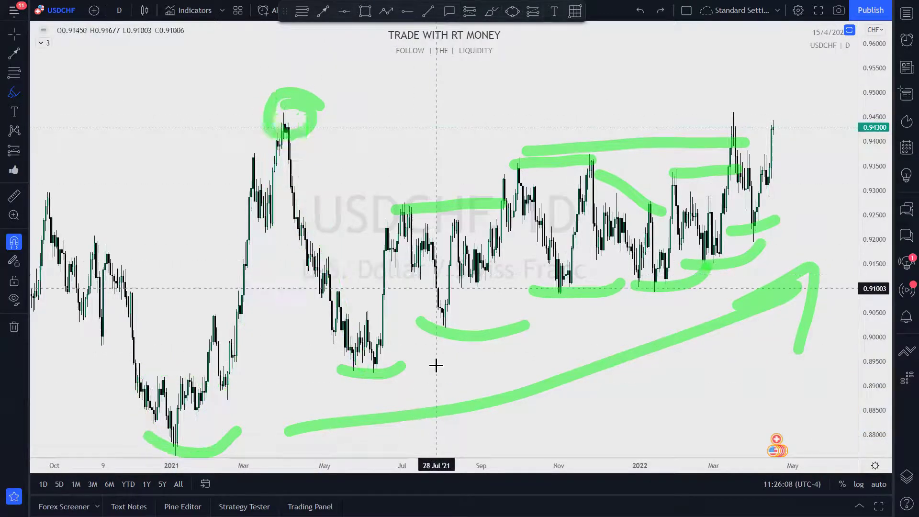
pyautogui.hotkey('ctrl', 'z')
pyautogui.hotkey('ctrl', 'z')
pyautogui.hotkey('ctrl', 'z')
pyautogui.hotkey('ctrl', 'z')
pyautogui.hotkey('ctrl', 'z')
pyautogui.hotkey('ctrl', 'z')
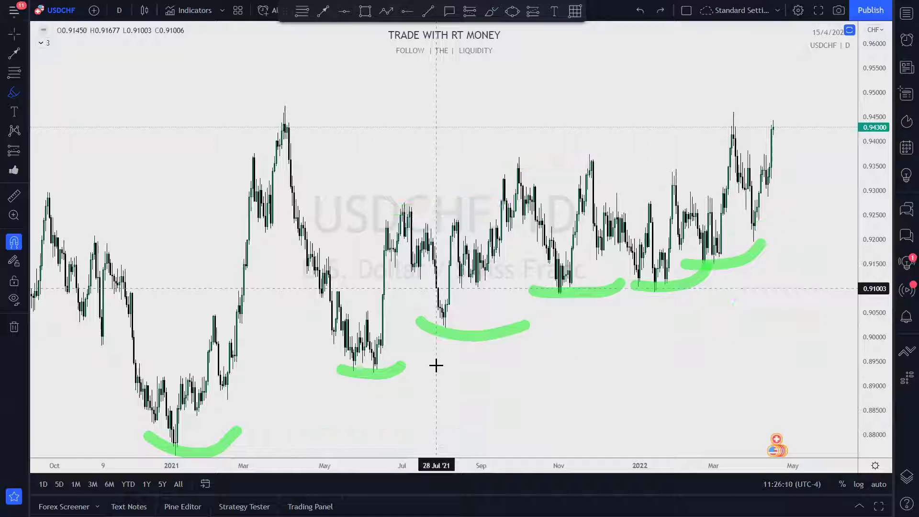
pyautogui.hotkey('ctrl', 'z')
pyautogui.hotkey('ctrl', 'z')
pyautogui.hotkey('ctrl', 'z')
pyautogui.hotkey('ctrl', 'z')
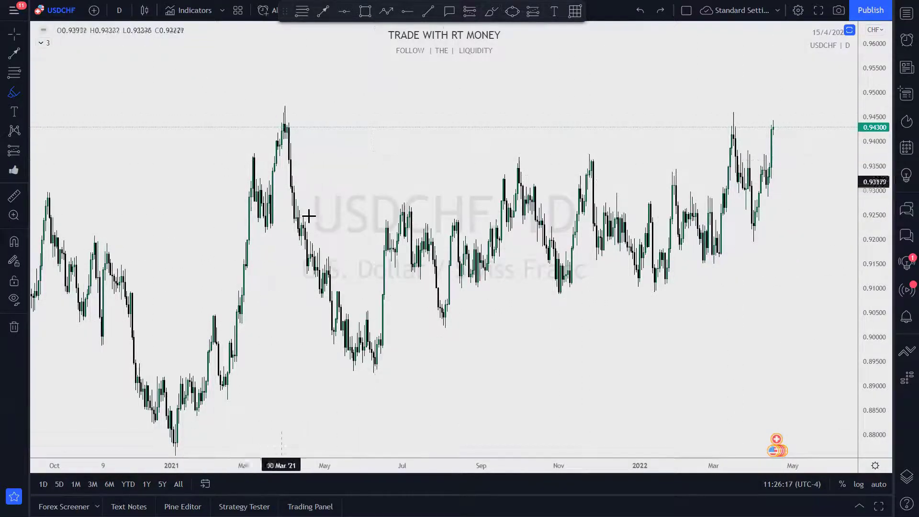
# Zoom in and stretch the price scale to enlarge the candles vertically.
pyautogui.scroll(3, 501, 337)
pyautogui.scroll(2, 504, 342)
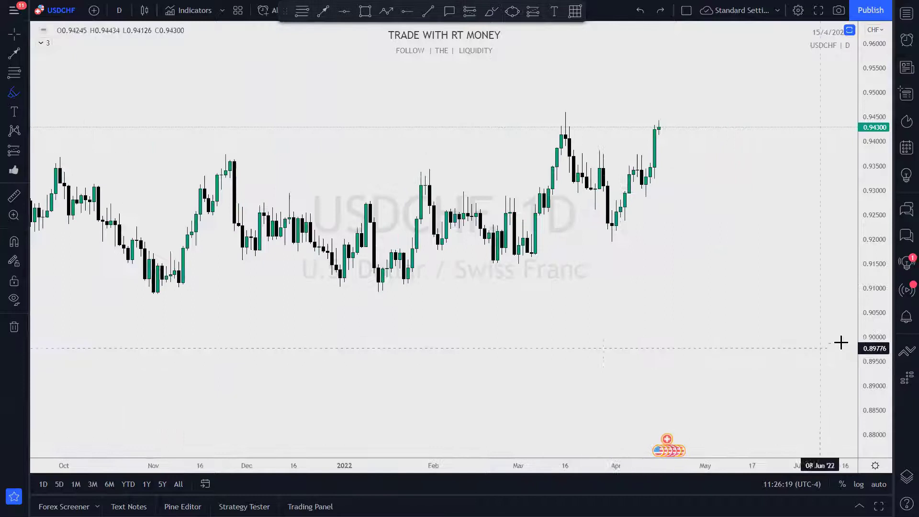
pyautogui.moveTo(863, 311); pyautogui.dragTo(777, 279)
pyautogui.scroll(3, 704, 196)
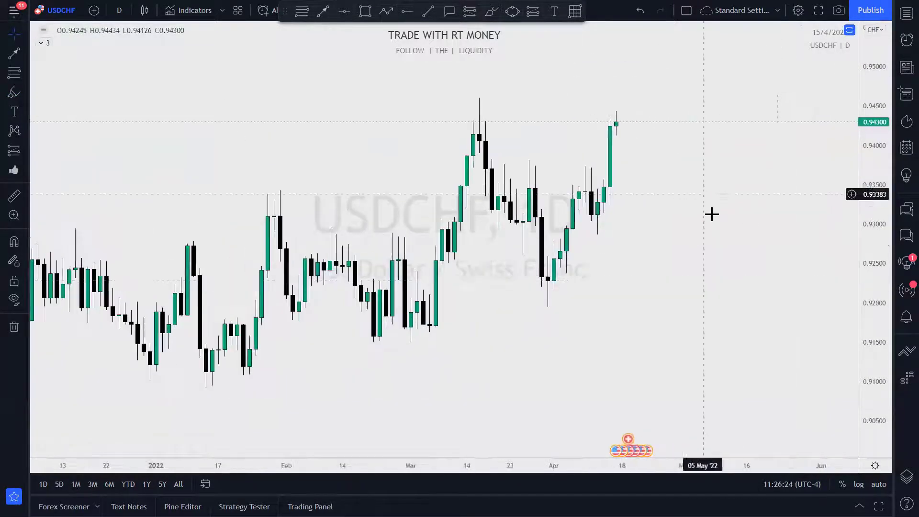
pyautogui.scroll(-6, 747, 260)
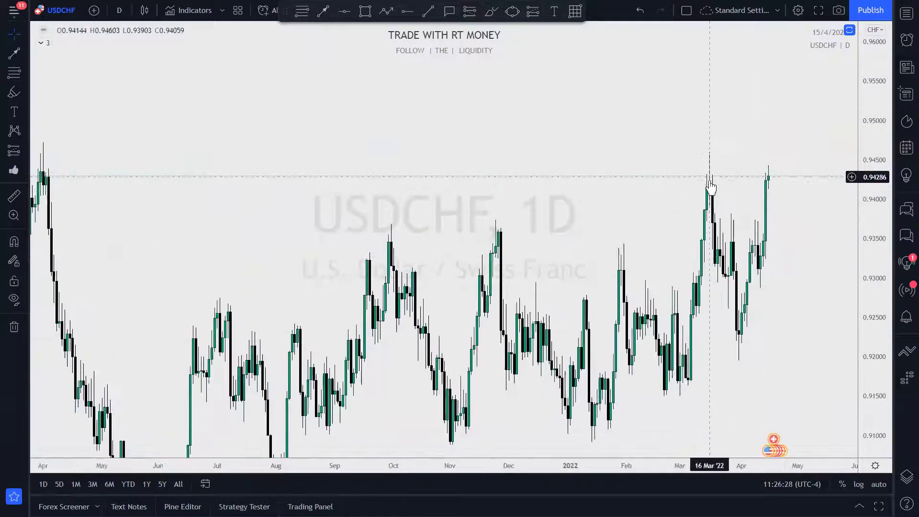
pyautogui.scroll(-1, 484, 184)
# Draw a supply zone from the 0.94727 April 2021 high to April 2022, thinned to about 0.943.
pyautogui.click(365, 10)
pyautogui.click(125, 143)
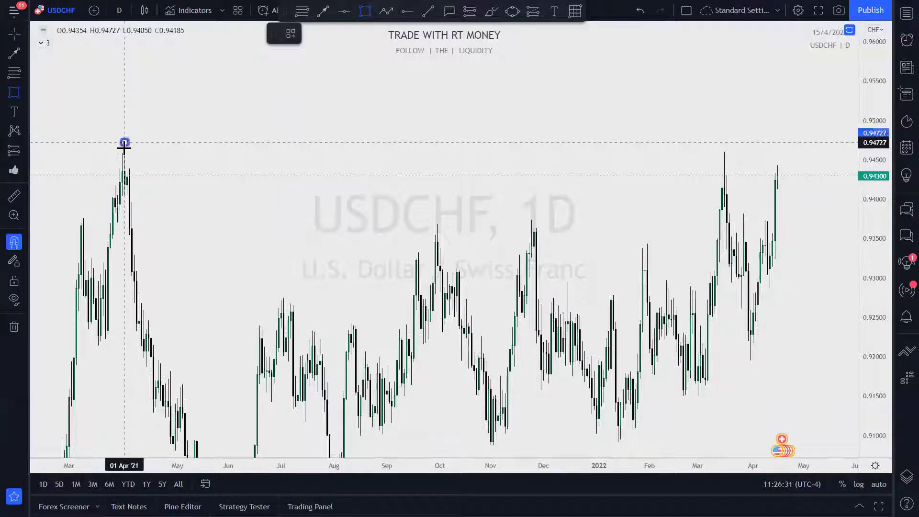
pyautogui.click(162, 166)
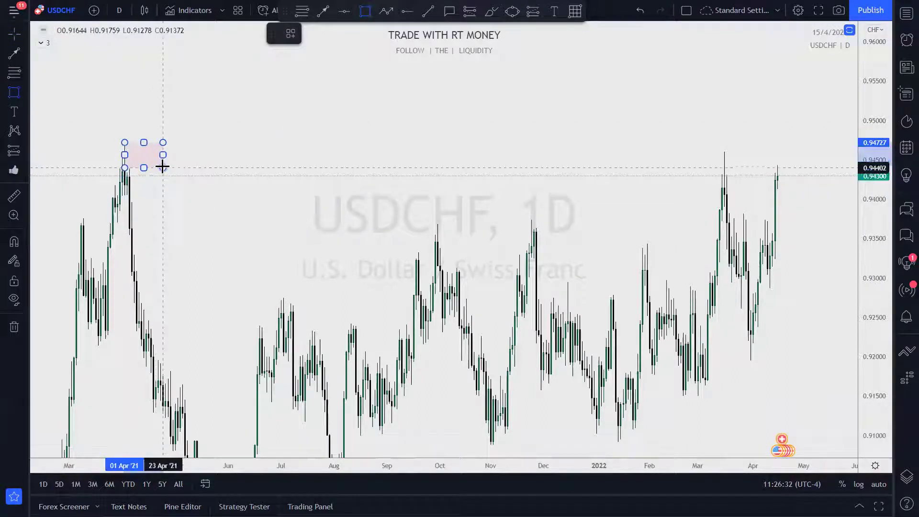
pyautogui.click(126, 195)
pyautogui.moveTo(125, 168); pyautogui.dragTo(823, 147)
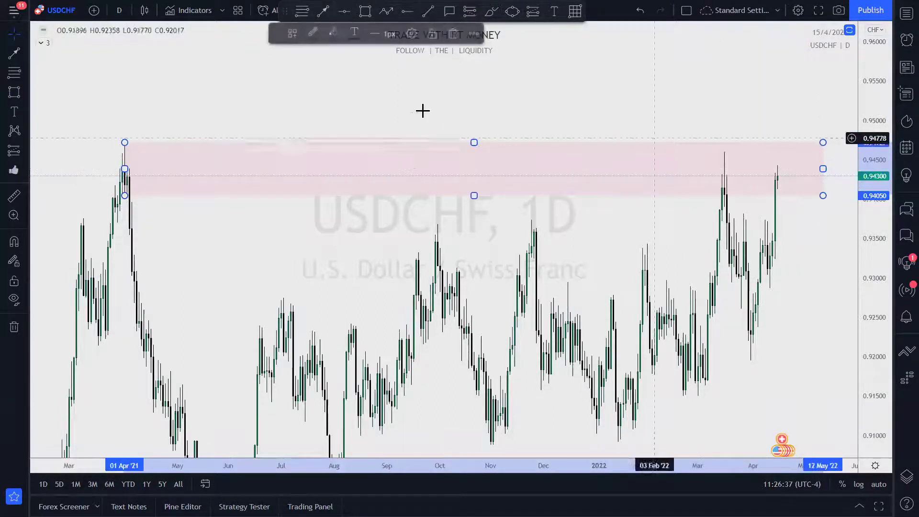
pyautogui.moveTo(123, 196); pyautogui.dragTo(123, 171)
pyautogui.click(211, 278)
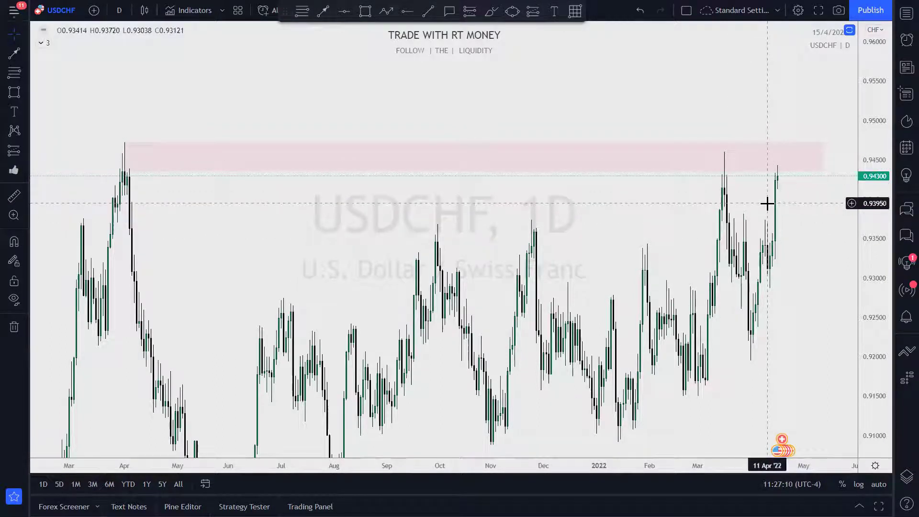
# Shorten the old supply zone so it ends at 17 March.
pyautogui.scroll(3, 809, 218)
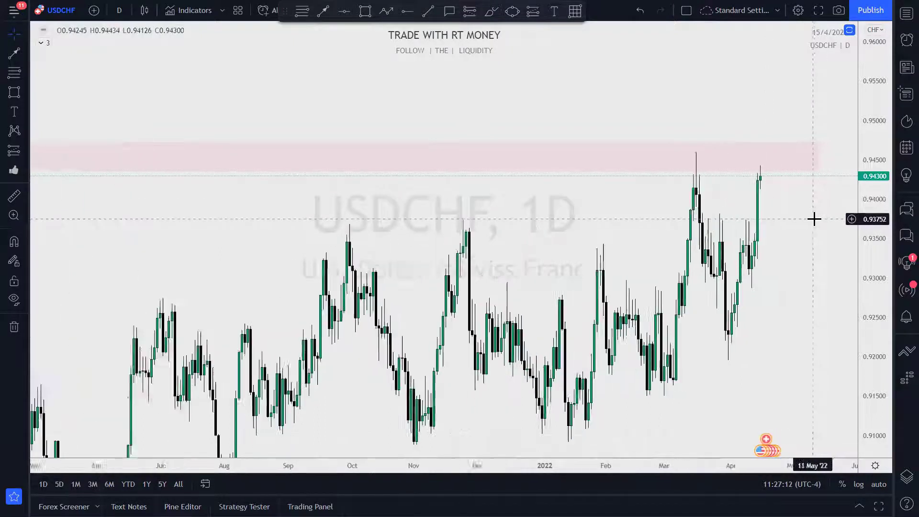
pyautogui.scroll(1, 785, 216)
pyautogui.click(796, 154)
pyautogui.moveTo(796, 157); pyautogui.dragTo(626, 158)
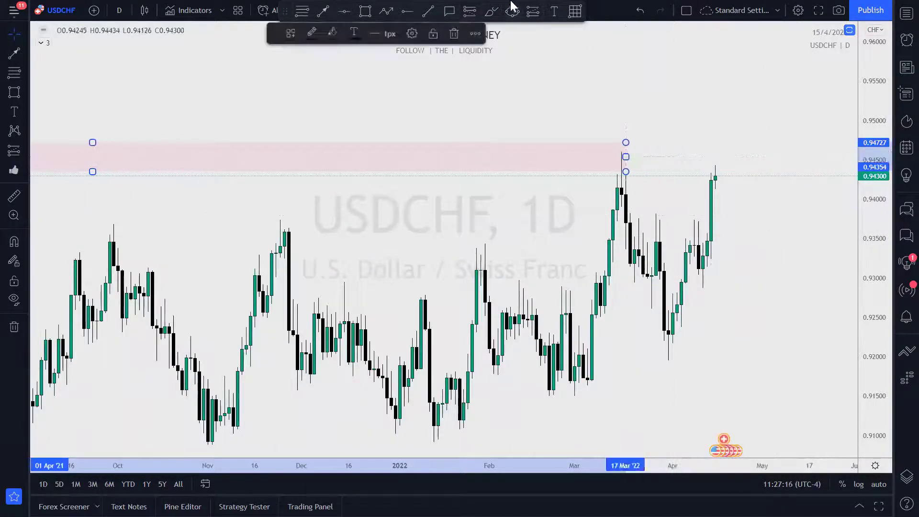
# Add a second pink zone from the 17 Mar high, about 0.946–0.9415, to 26 April.
pyautogui.click(368, 10)
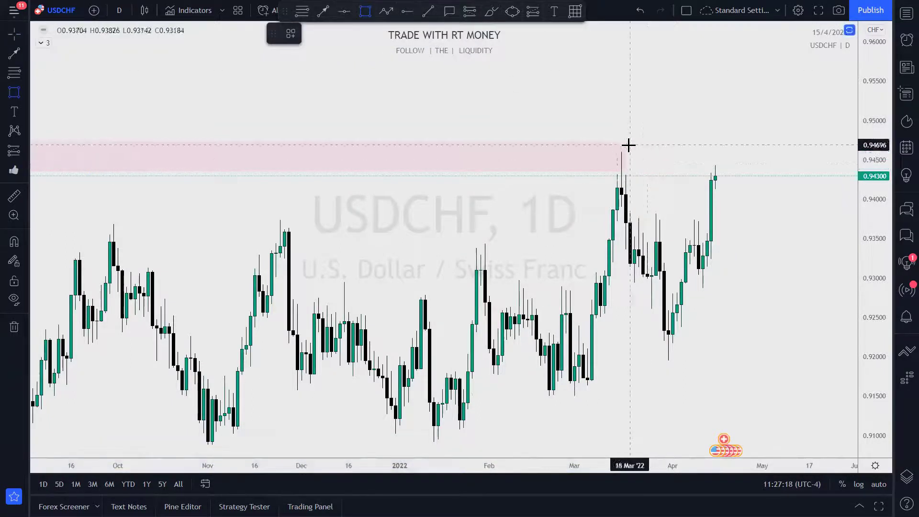
pyautogui.click(623, 152)
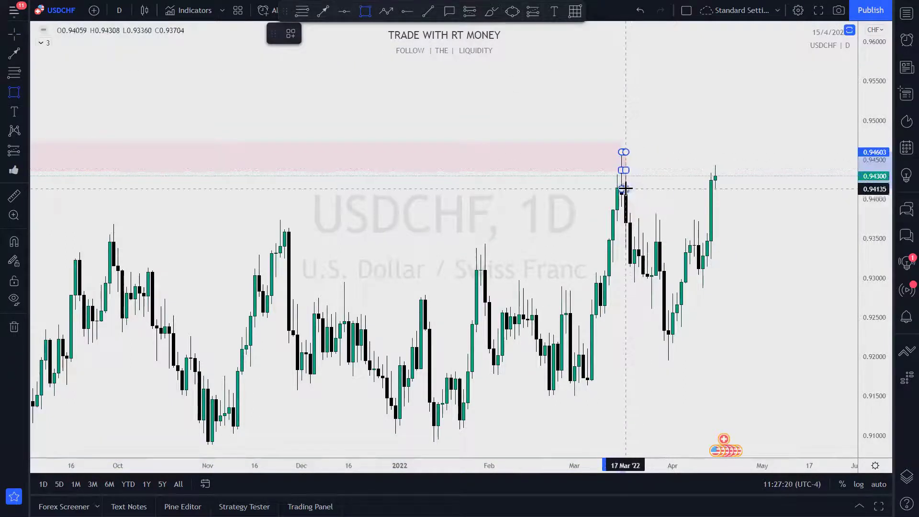
pyautogui.moveTo(646, 165); pyautogui.dragTo(745, 168)
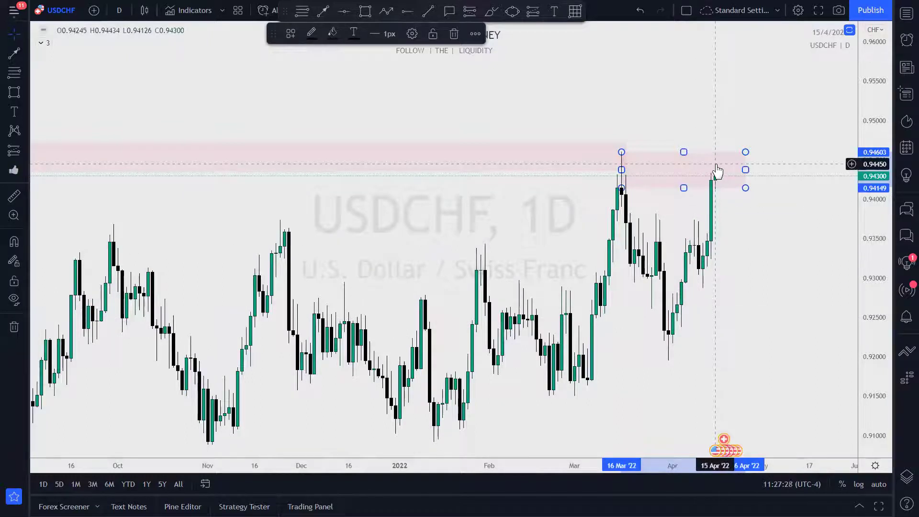
pyautogui.click(780, 217)
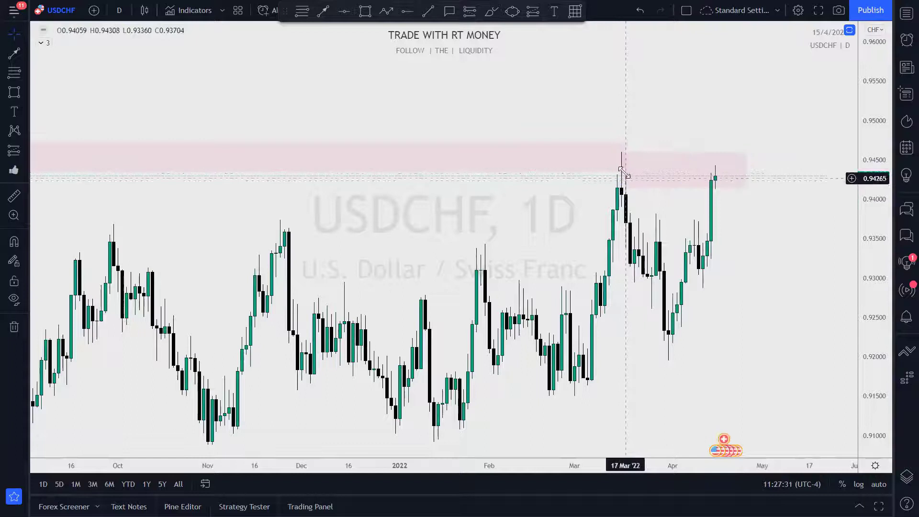
pyautogui.click(717, 179)
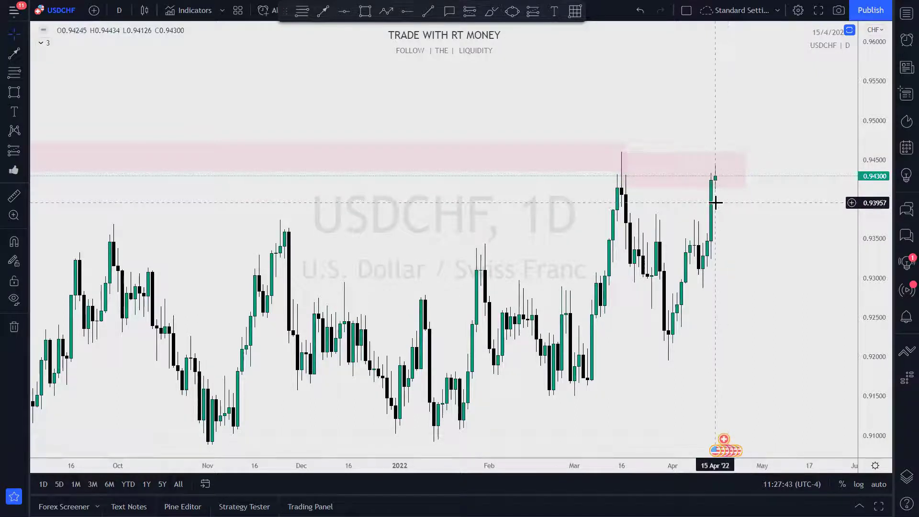
pyautogui.click(488, 11)
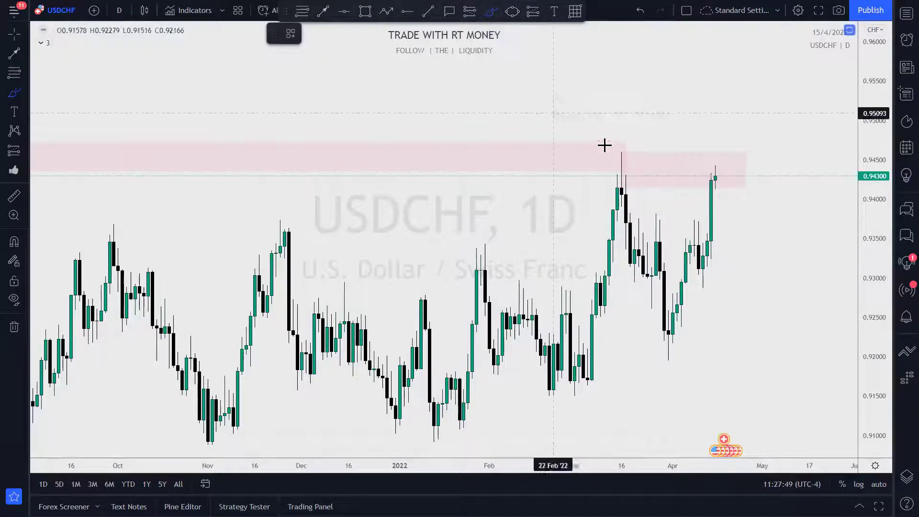
pyautogui.click(606, 152)
pyautogui.click(647, 156)
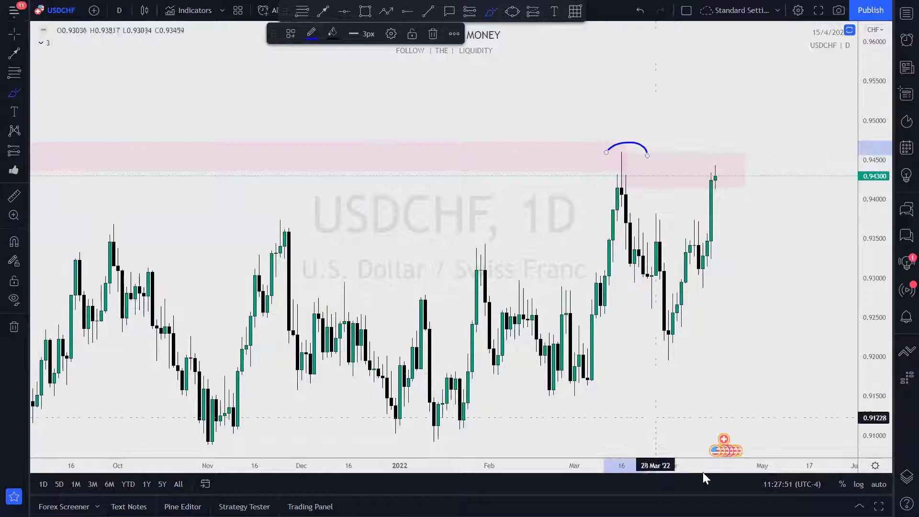
pyautogui.click(535, 394)
pyautogui.click(630, 376)
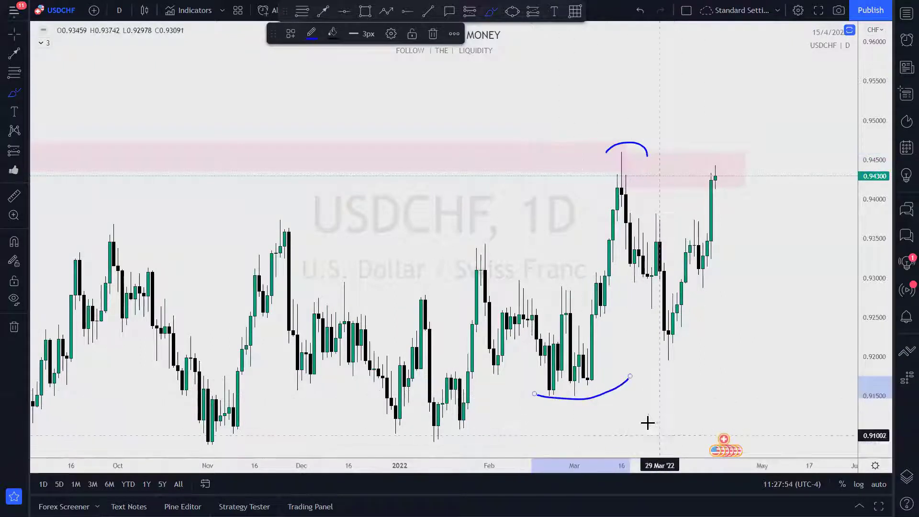
pyautogui.click(588, 381)
pyautogui.click(630, 154)
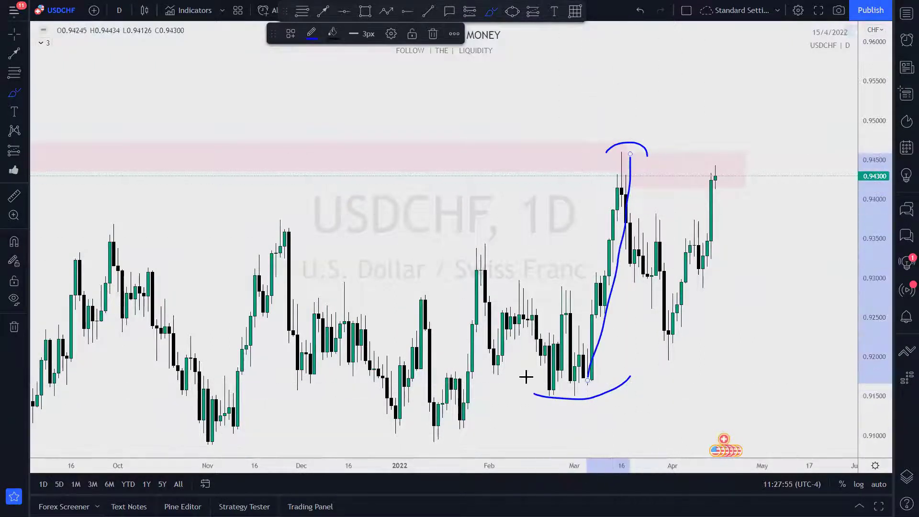
pyautogui.click(467, 245)
pyautogui.click(621, 240)
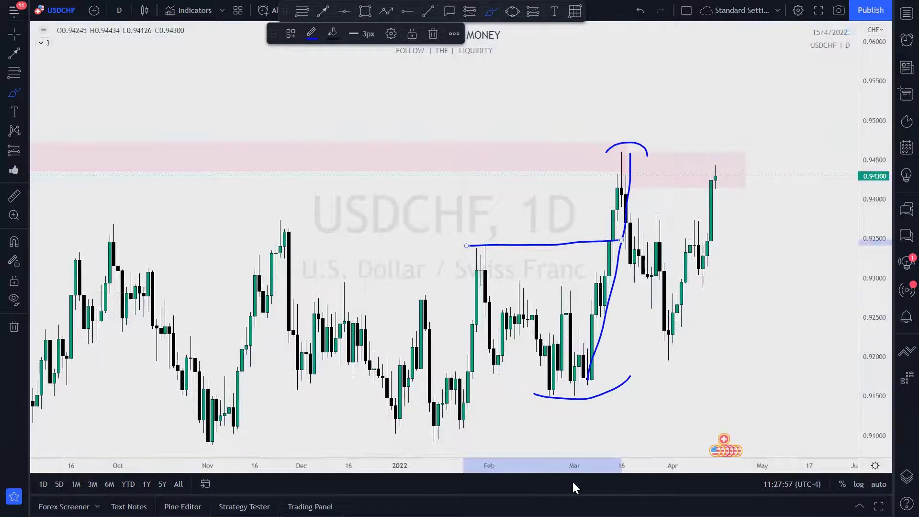
pyautogui.moveTo(283, 217); pyautogui.dragTo(621, 209)
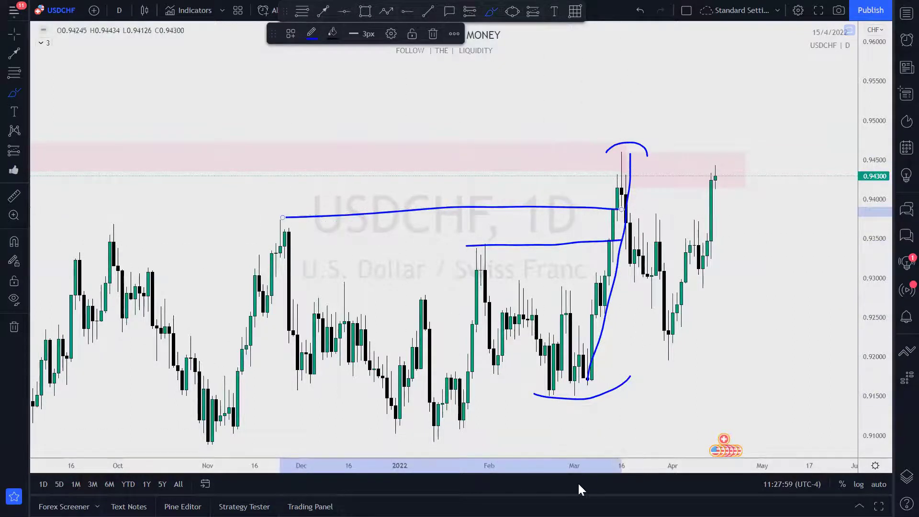
pyautogui.hotkey('ctrl', 'z')
pyautogui.hotkey('ctrl', 'z')
pyautogui.hotkey('ctrl', 'z')
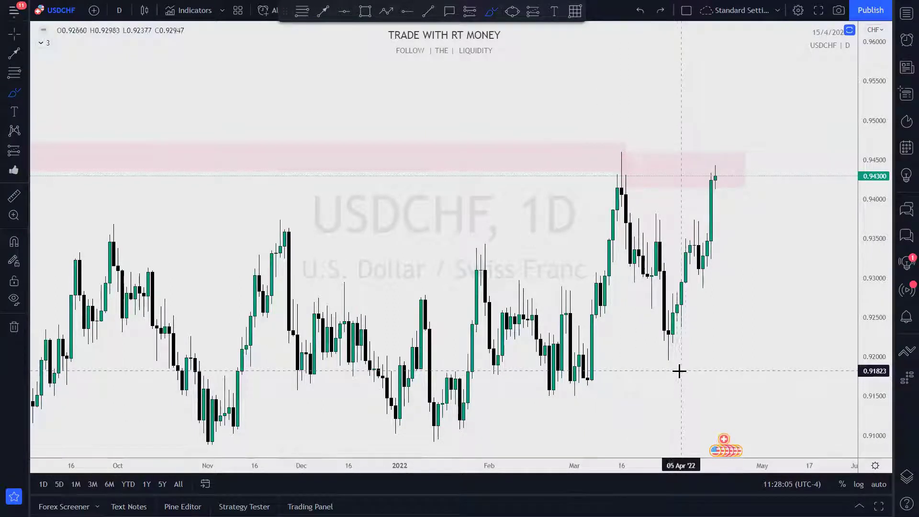
pyautogui.hotkey('ctrl', 'y')
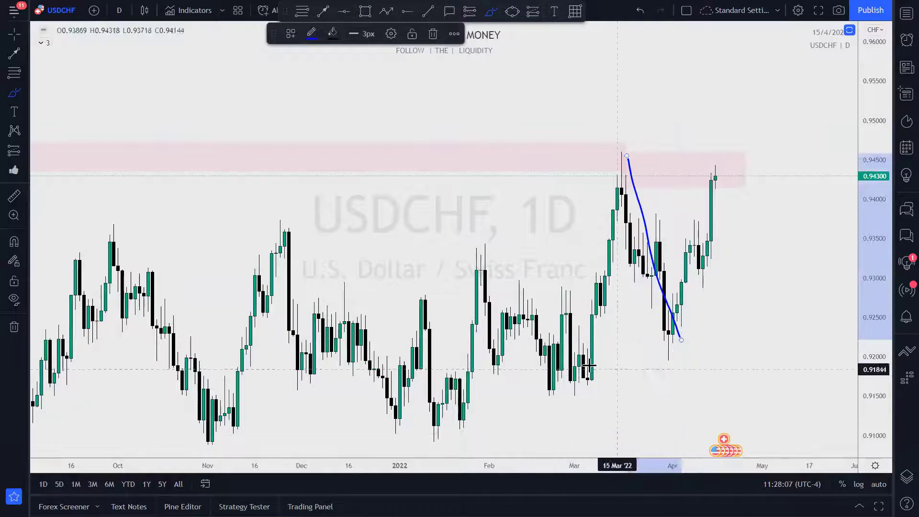
pyautogui.hotkey('ctrl', 'y')
pyautogui.moveTo(559, 380); pyautogui.dragTo(767, 385)
pyautogui.moveTo(684, 350)
pyautogui.mouseDown()
pyautogui.moveTo(653, 353)
pyautogui.moveTo(715, 168)
pyautogui.mouseUp()
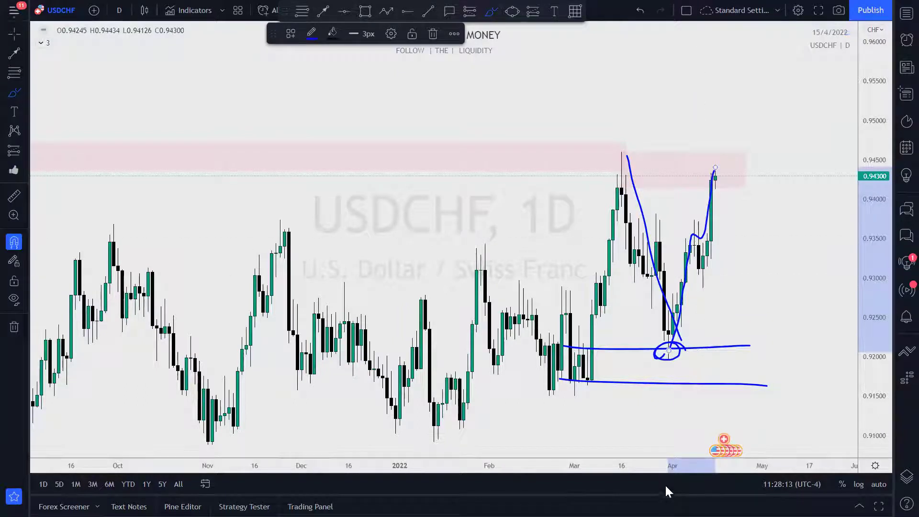
pyautogui.hotkey('ctrl', 'z')
pyautogui.hotkey('ctrl', 'z')
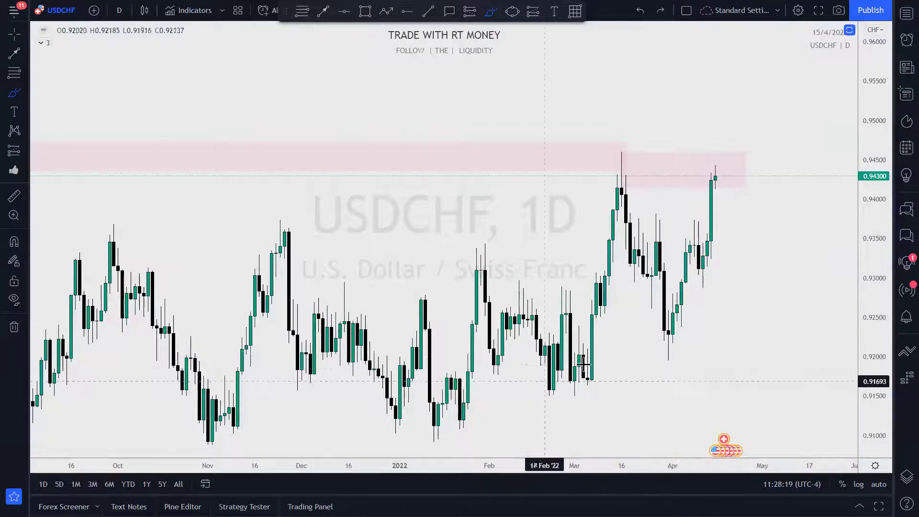
pyautogui.click(628, 216)
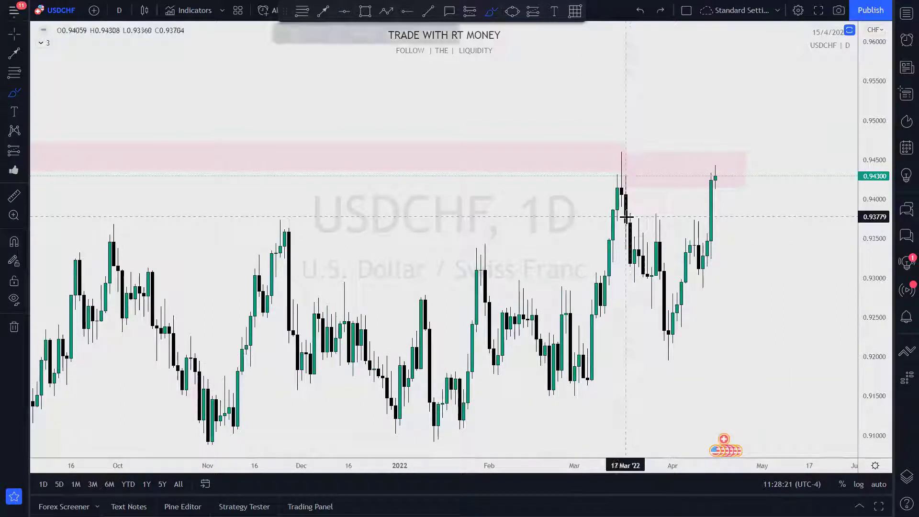
pyautogui.click(707, 216)
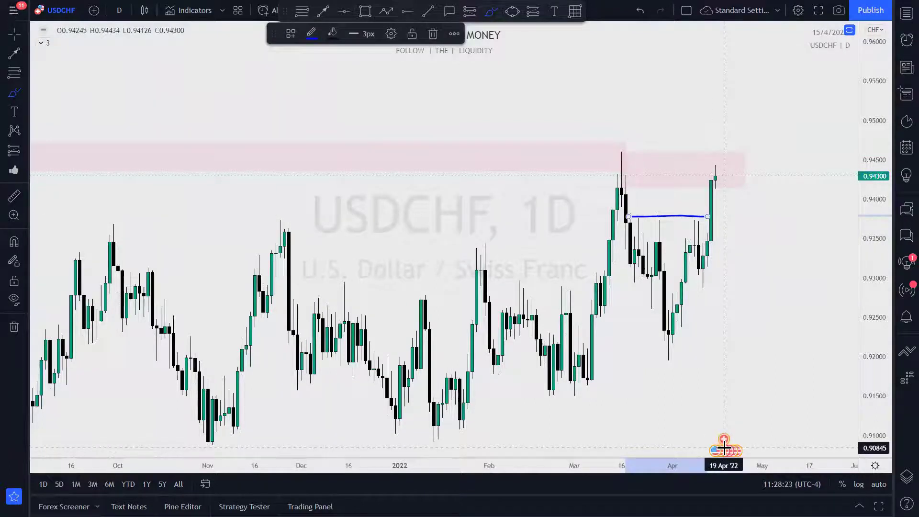
pyautogui.hotkey('ctrl', 'z')
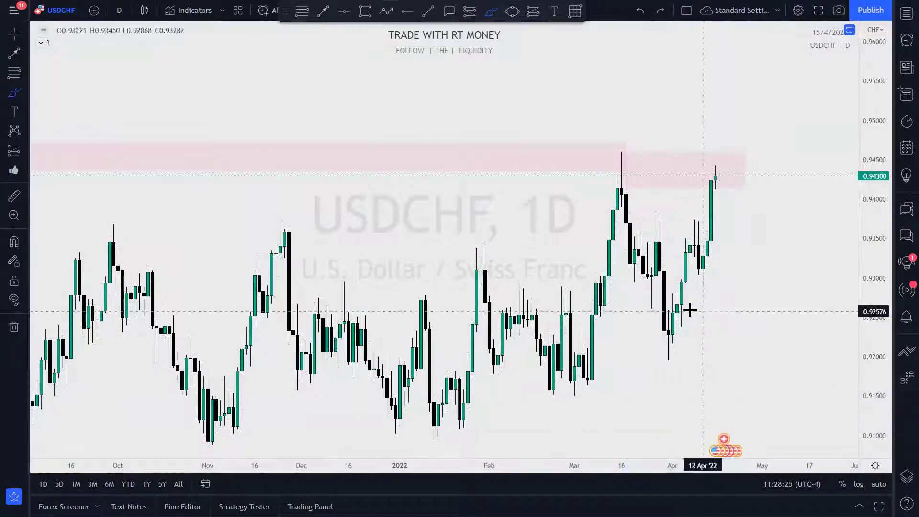
# Switch the chart to 4-hour candles and stretch the price scale.
pyautogui.click(120, 10)
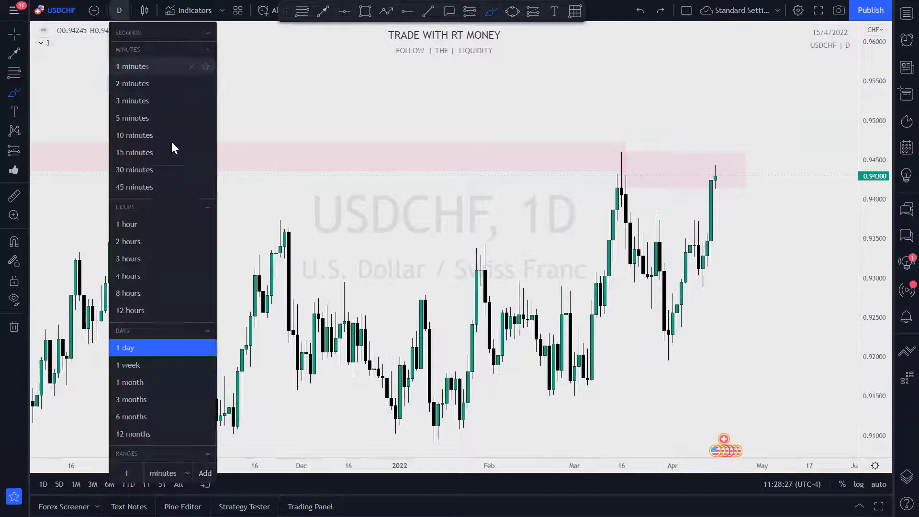
pyautogui.click(143, 271)
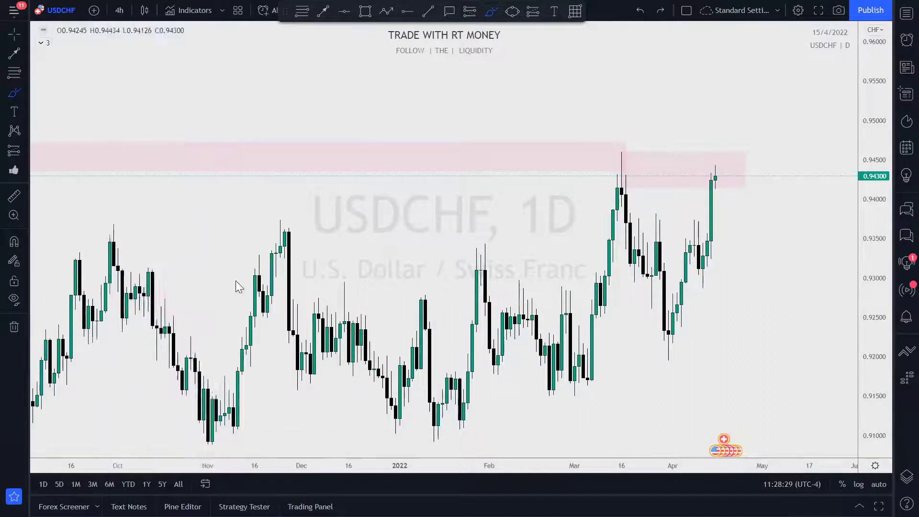
pyautogui.moveTo(874, 359); pyautogui.dragTo(814, 239)
# Pull the pink zone's right edge back to end around 18 April.
pyautogui.scroll(-2, 789, 254)
pyautogui.moveTo(789, 162); pyautogui.dragTo(775, 309)
pyautogui.scroll(2, 776, 309)
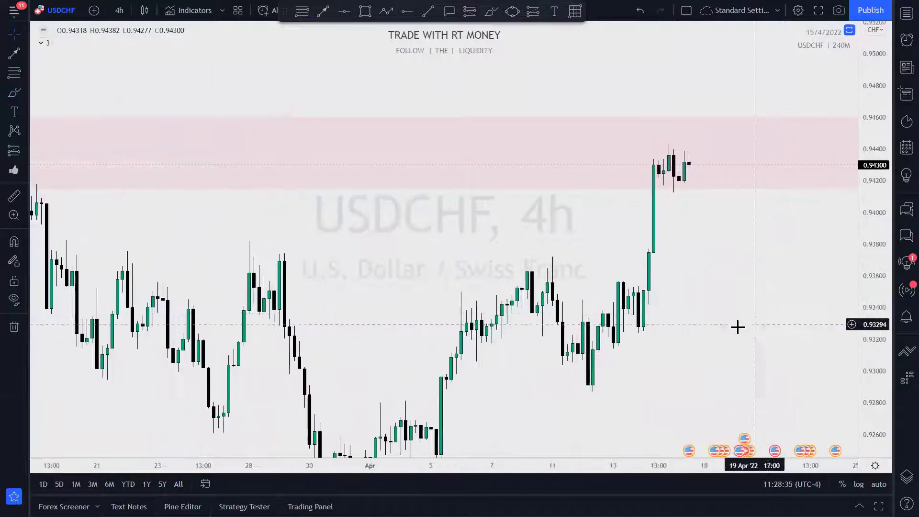
pyautogui.scroll(1, 700, 335)
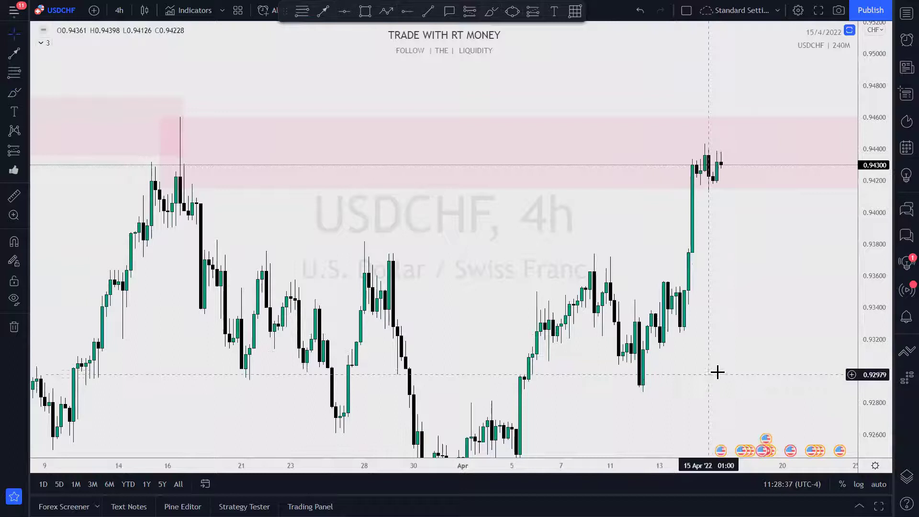
pyautogui.scroll(2, 735, 296)
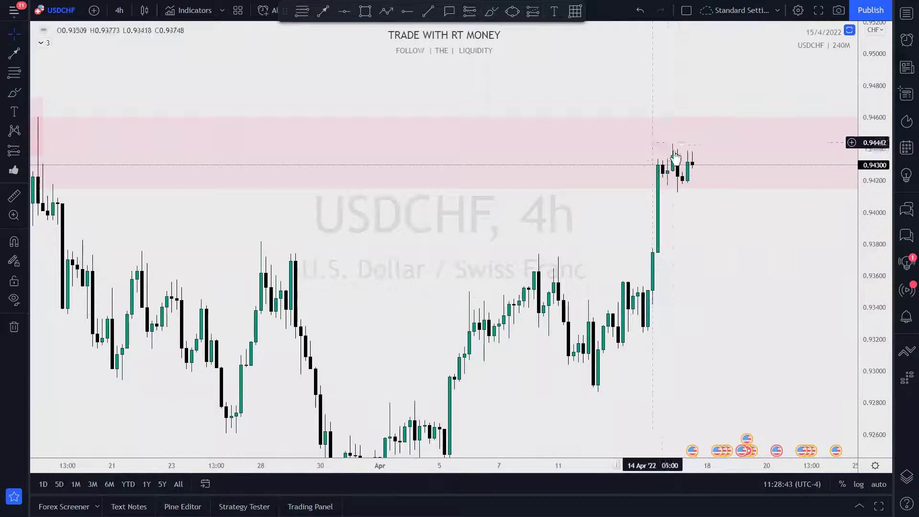
pyautogui.scroll(-3, 765, 244)
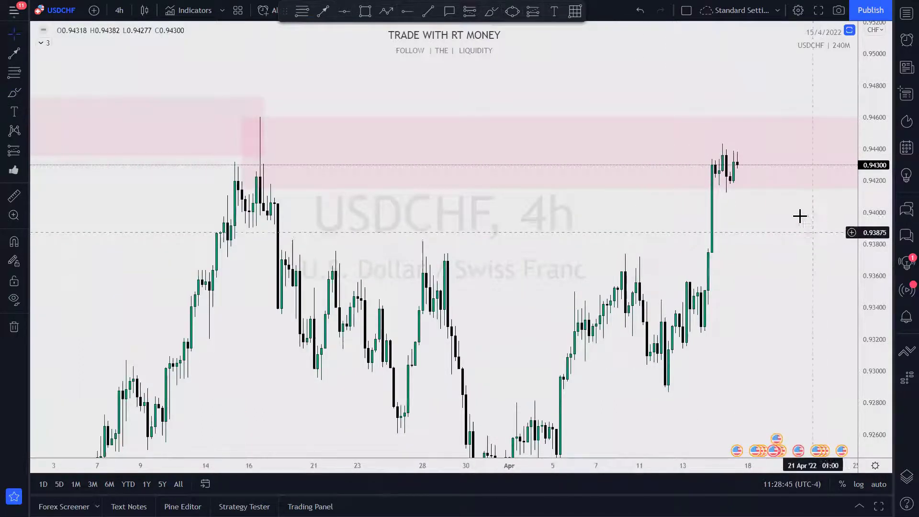
pyautogui.hscroll(3, 723, 191)
pyautogui.click(720, 169)
pyautogui.moveTo(734, 166); pyautogui.dragTo(631, 166)
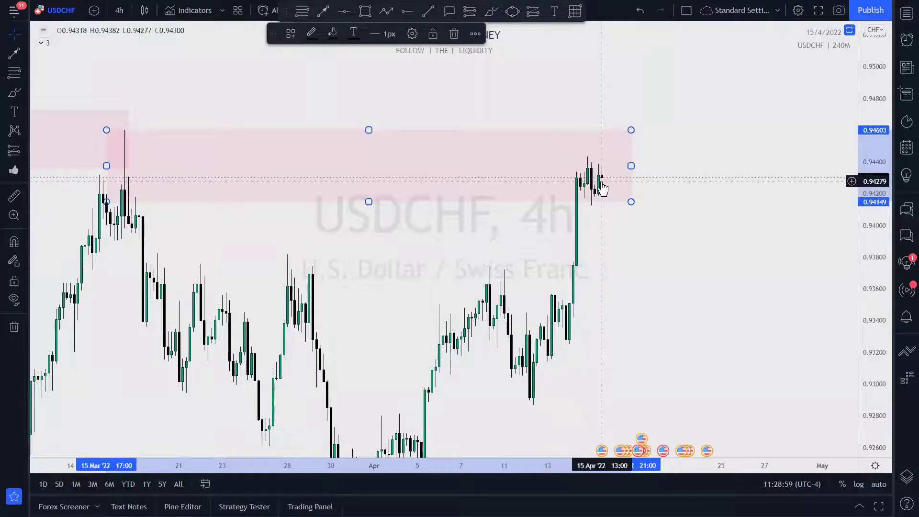
# Move the pink zone's left edge right and raise its bottom to about 0.94218.
pyautogui.moveTo(677, 226)
pyautogui.mouseDown()
pyautogui.moveTo(789, 209)
pyautogui.moveTo(769, 285)
pyautogui.moveTo(749, 214)
pyautogui.mouseUp()
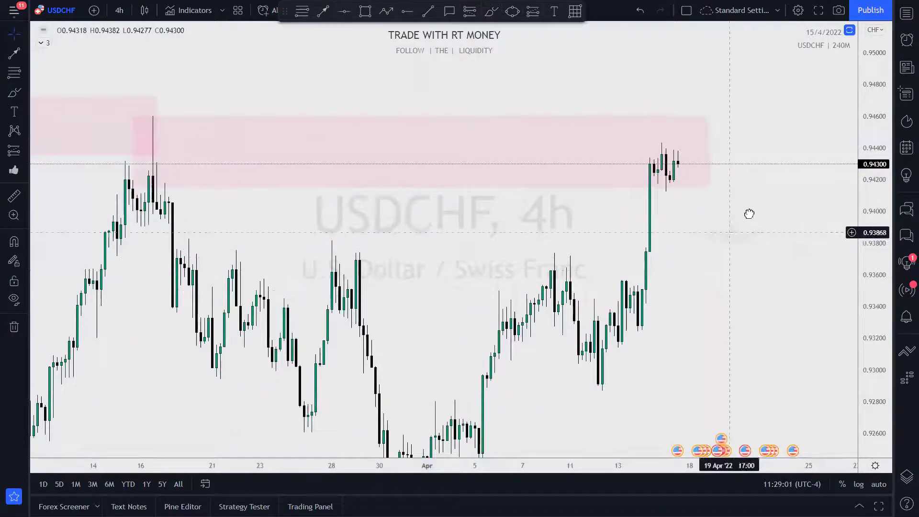
pyautogui.click(149, 123)
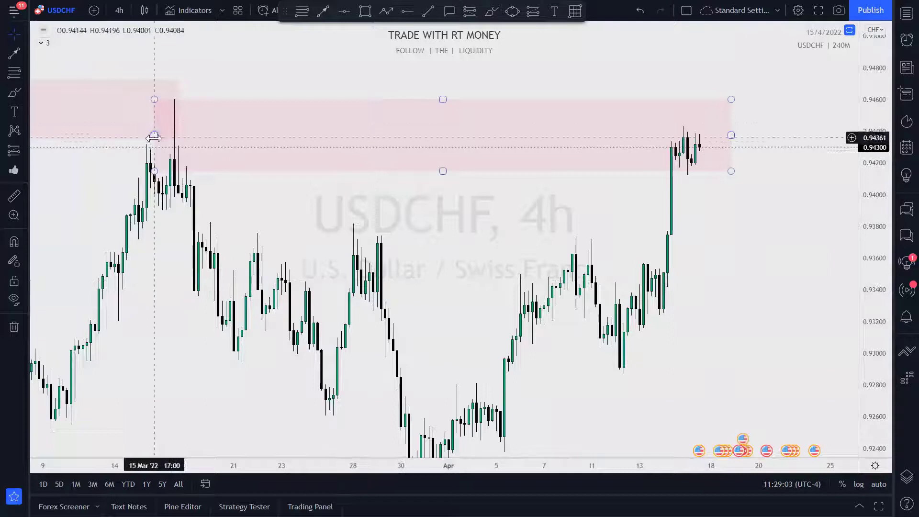
pyautogui.moveTo(152, 136); pyautogui.dragTo(170, 136)
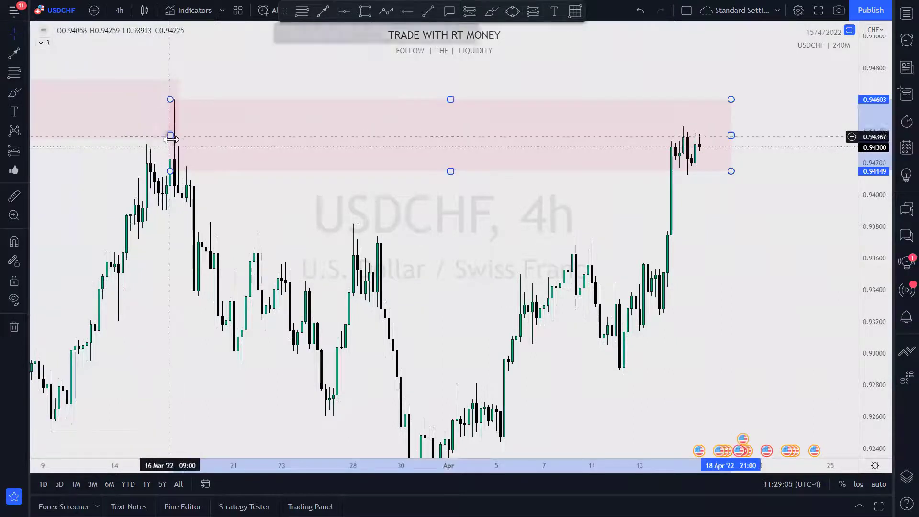
pyautogui.moveTo(171, 172); pyautogui.dragTo(174, 159)
pyautogui.click(482, 273)
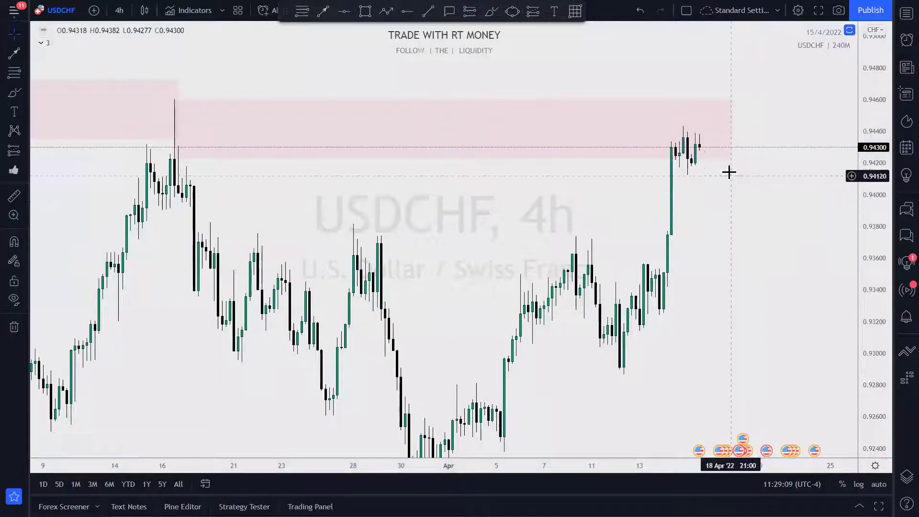
# Pan and zoom the chart and reselect the pink supply zone.
pyautogui.moveTo(756, 248); pyautogui.dragTo(777, 207)
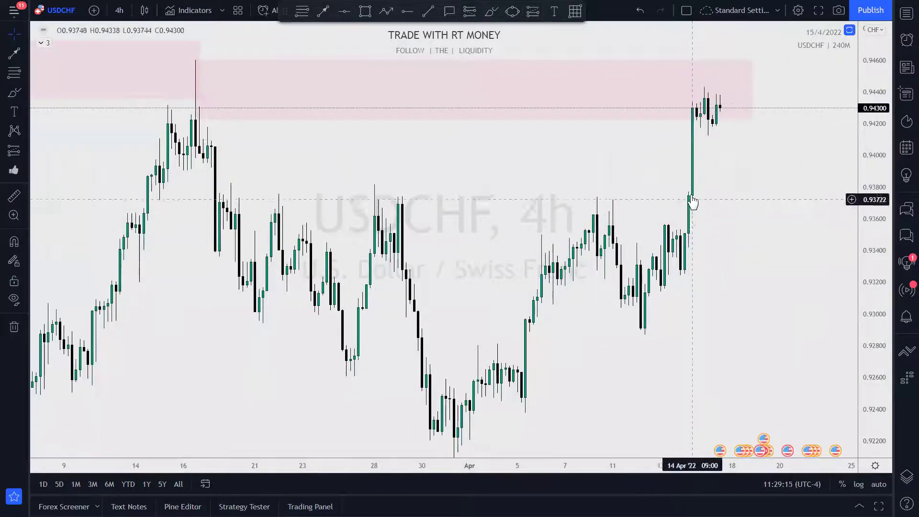
pyautogui.click(707, 116)
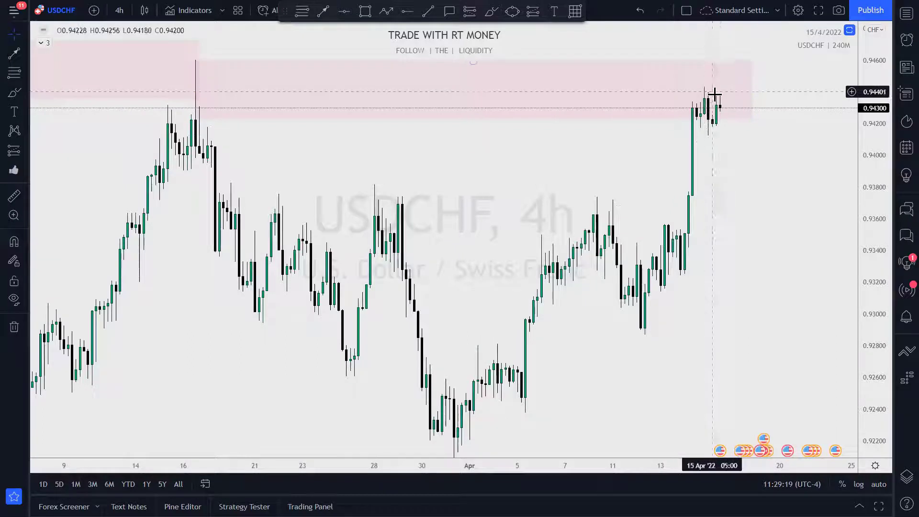
pyautogui.scroll(1, 771, 260)
pyautogui.moveTo(788, 217); pyautogui.dragTo(781, 272)
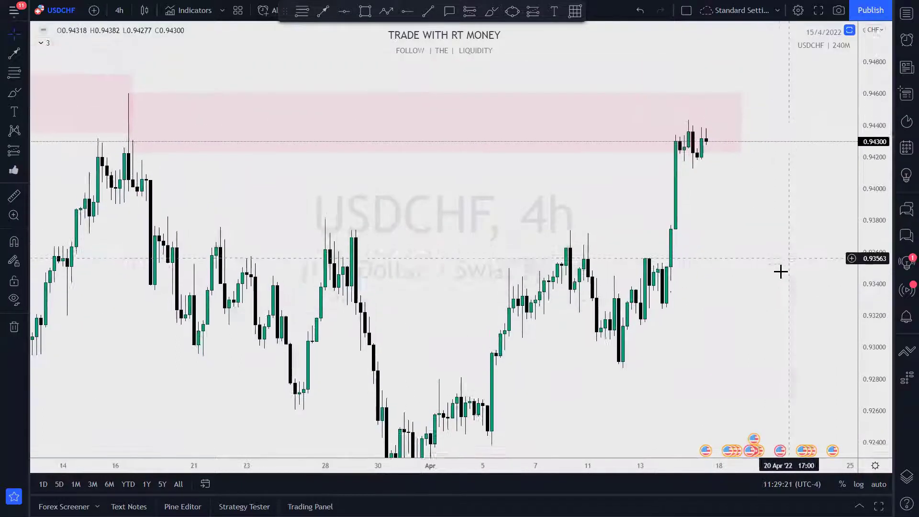
pyautogui.scroll(1, 780, 272)
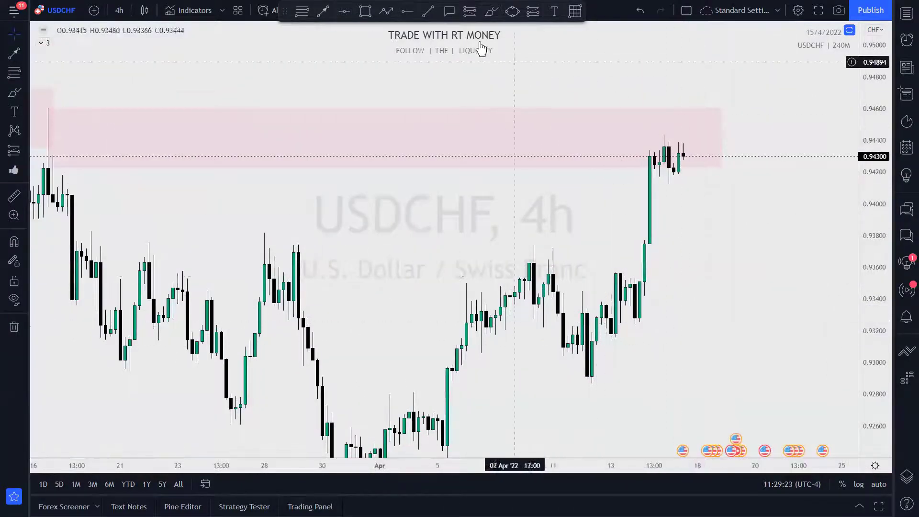
# Draw a 0.93242–0.93536 zone over the 13–18 April breakout base and apply the _Demand template.
pyautogui.click(365, 11)
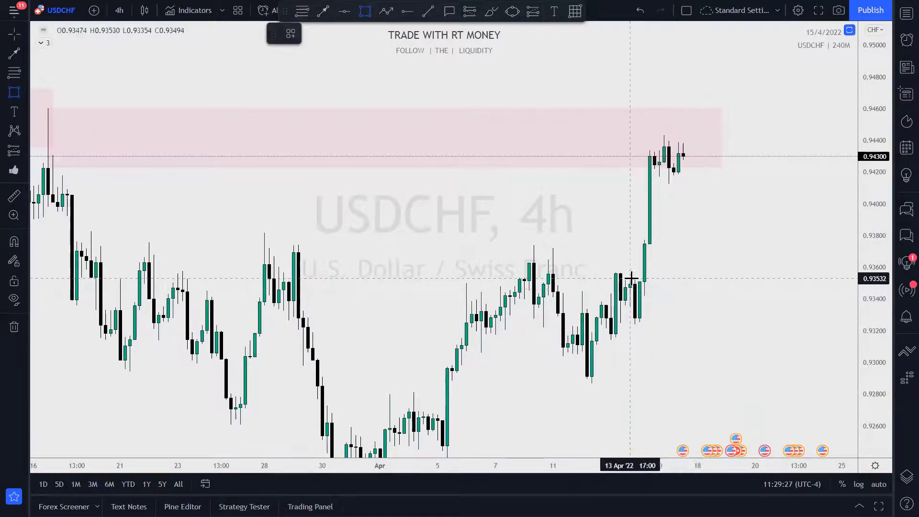
pyautogui.moveTo(635, 277)
pyautogui.mouseDown()
pyautogui.moveTo(635, 324)
pyautogui.moveTo(725, 294)
pyautogui.moveTo(728, 273)
pyautogui.moveTo(721, 278)
pyautogui.mouseUp()
pyautogui.click(785, 278)
pyautogui.click(641, 321)
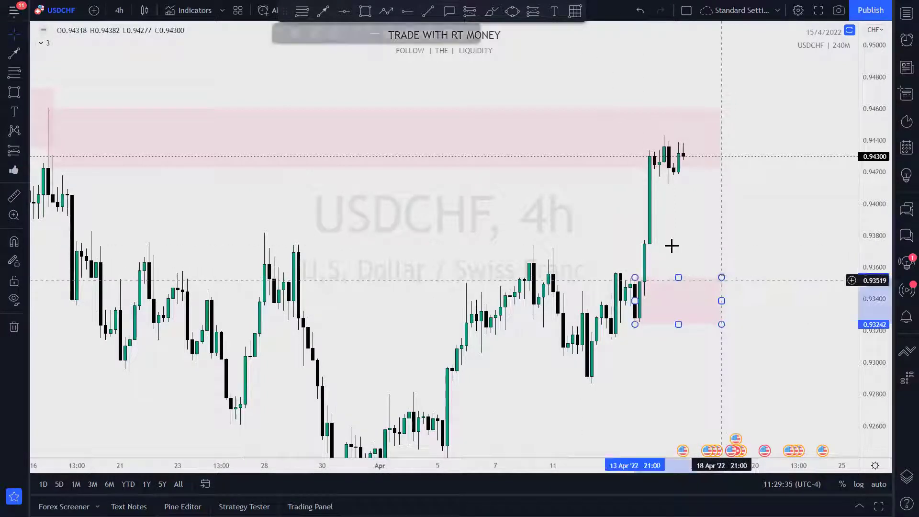
pyautogui.click(291, 33)
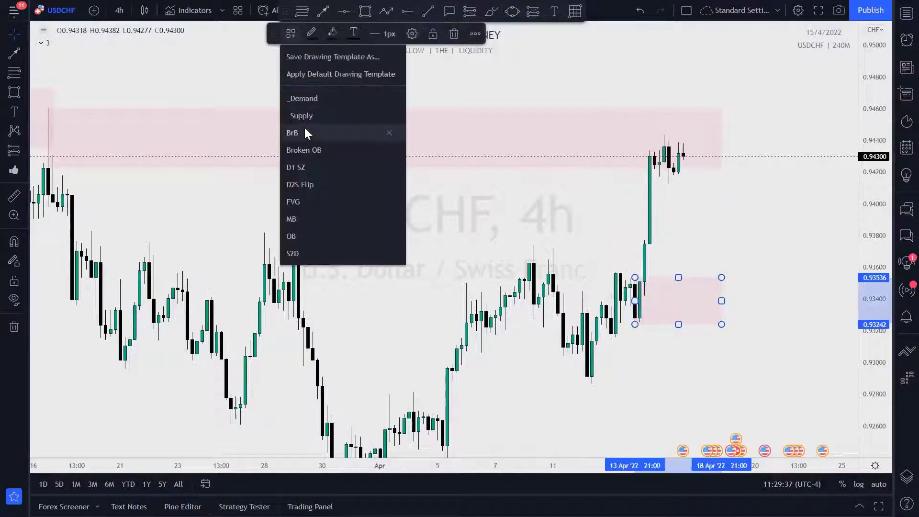
pyautogui.click(295, 99)
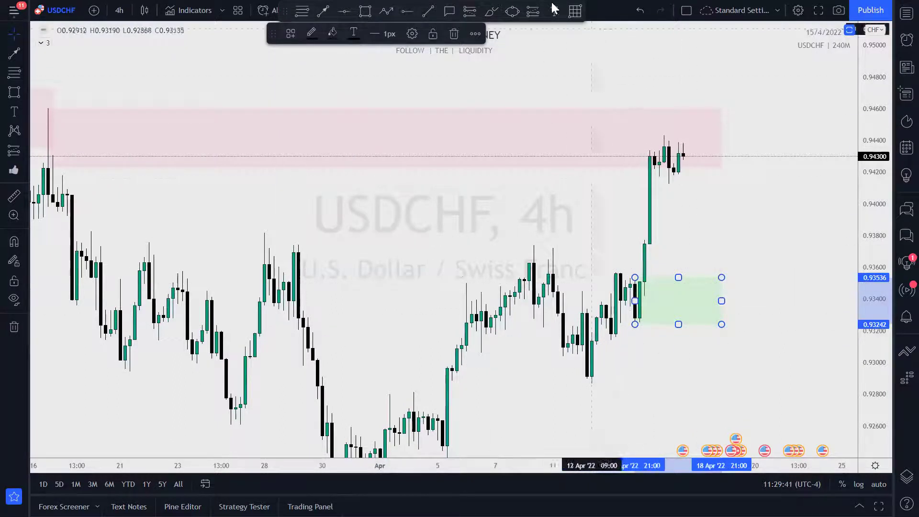
pyautogui.click(493, 14)
pyautogui.moveTo(532, 249); pyautogui.dragTo(644, 245)
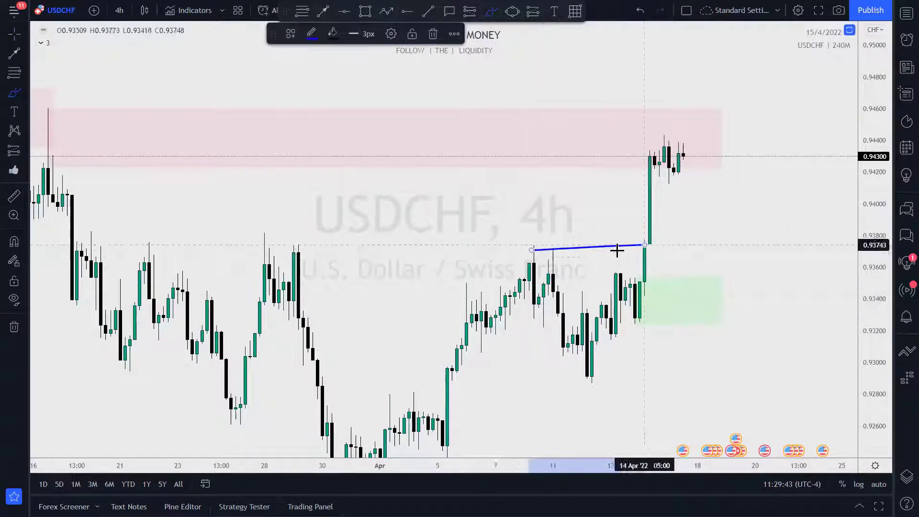
pyautogui.moveTo(258, 239); pyautogui.dragTo(399, 239)
pyautogui.moveTo(93, 234); pyautogui.dragTo(279, 228)
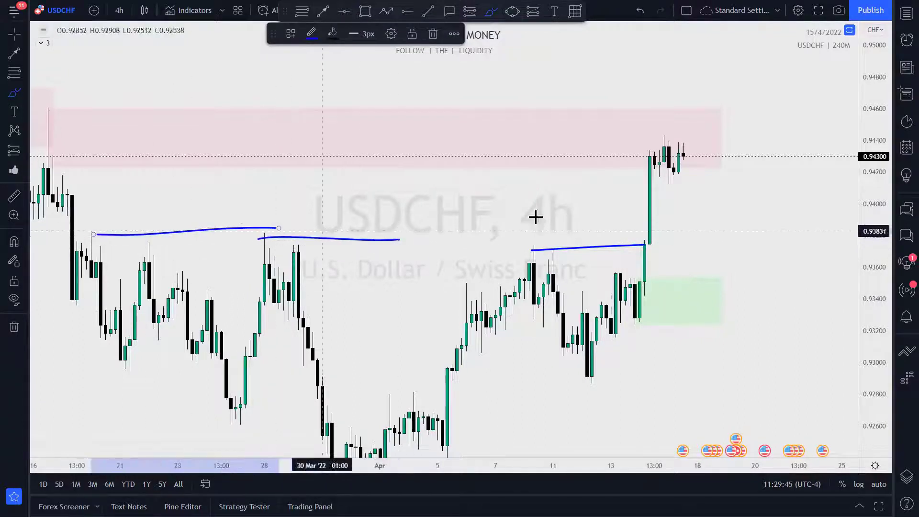
pyautogui.moveTo(649, 238); pyautogui.dragTo(654, 148)
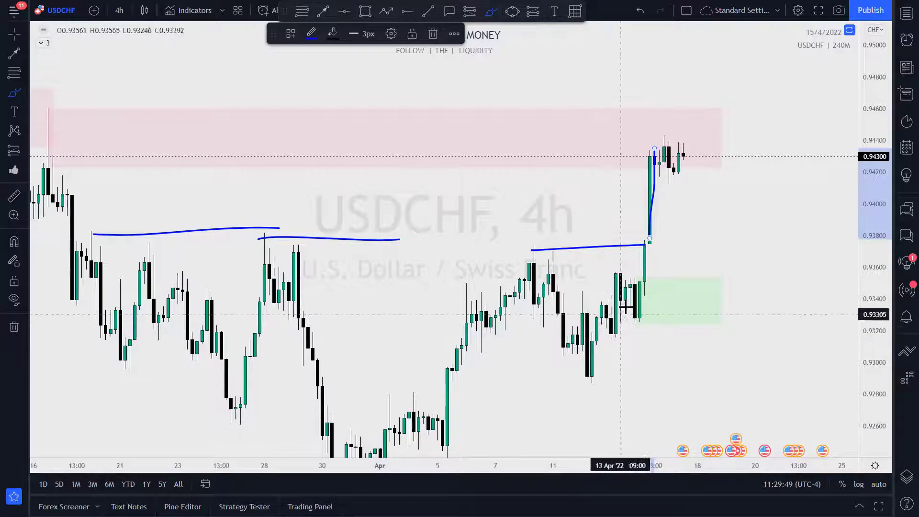
pyautogui.moveTo(634, 274); pyautogui.dragTo(658, 258)
pyautogui.hotkey('ctrl', 'z')
pyautogui.hotkey('ctrl', 'z')
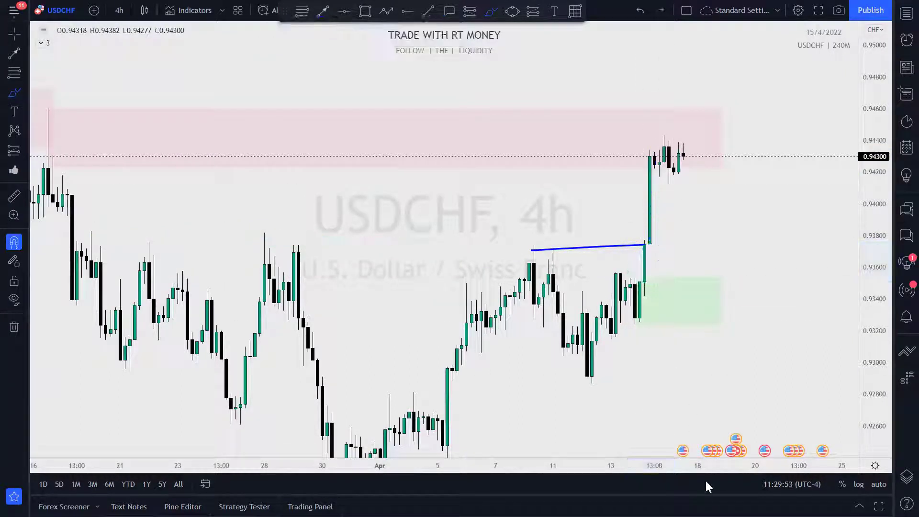
# Draw a red arrow from the green demand zone up past the supply zone to about 0.947.
pyautogui.click(324, 11)
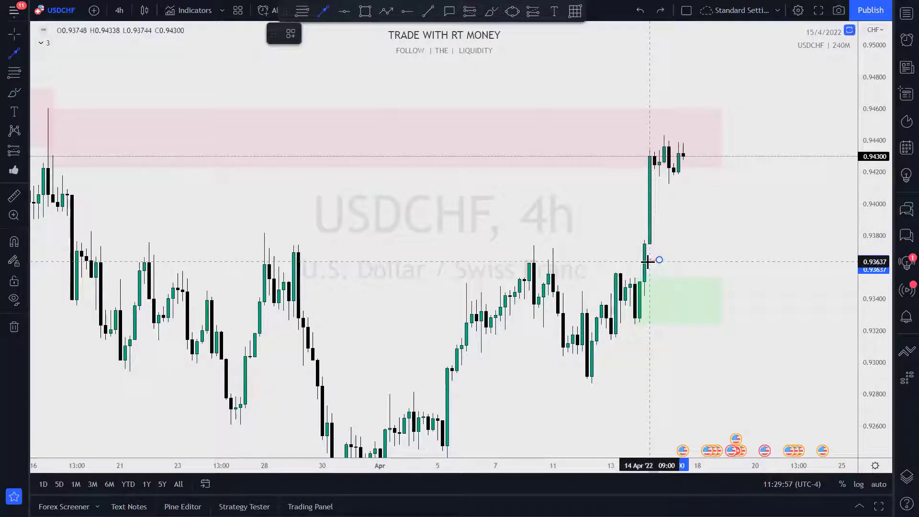
pyautogui.click(649, 260)
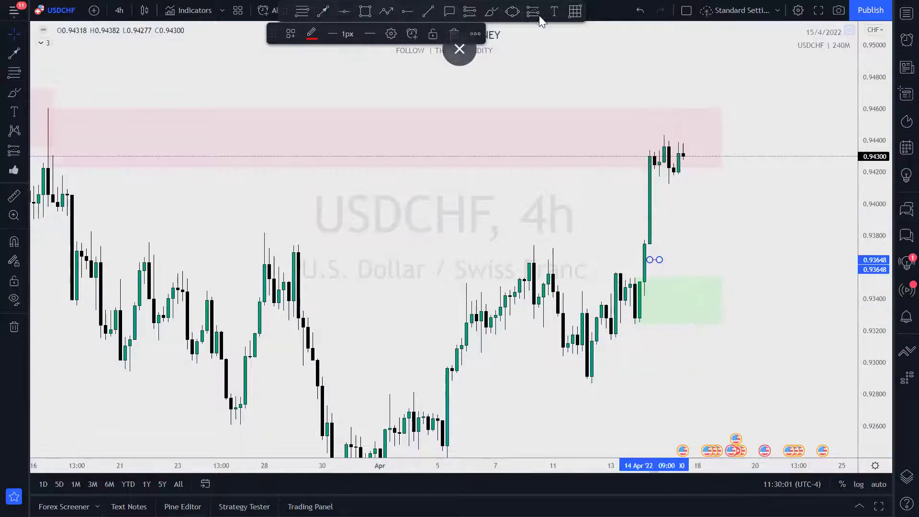
pyautogui.click(325, 11)
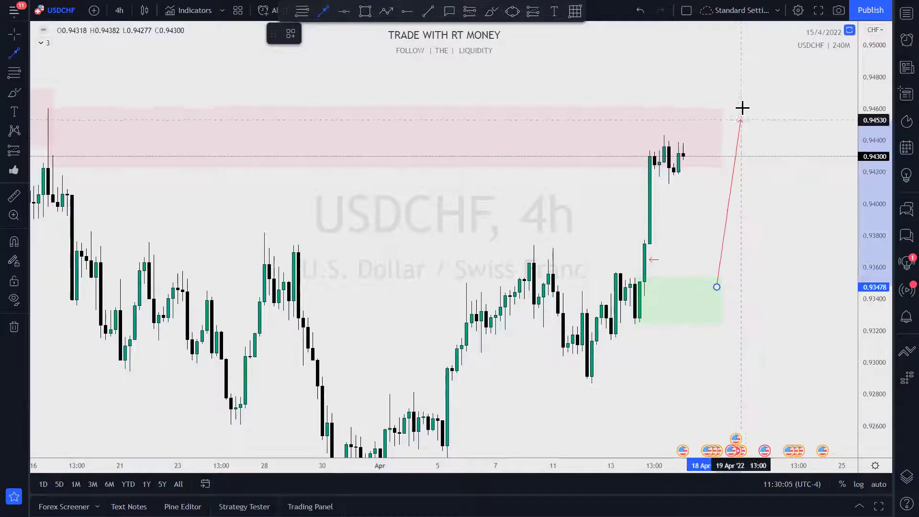
pyautogui.doubleClick(747, 89)
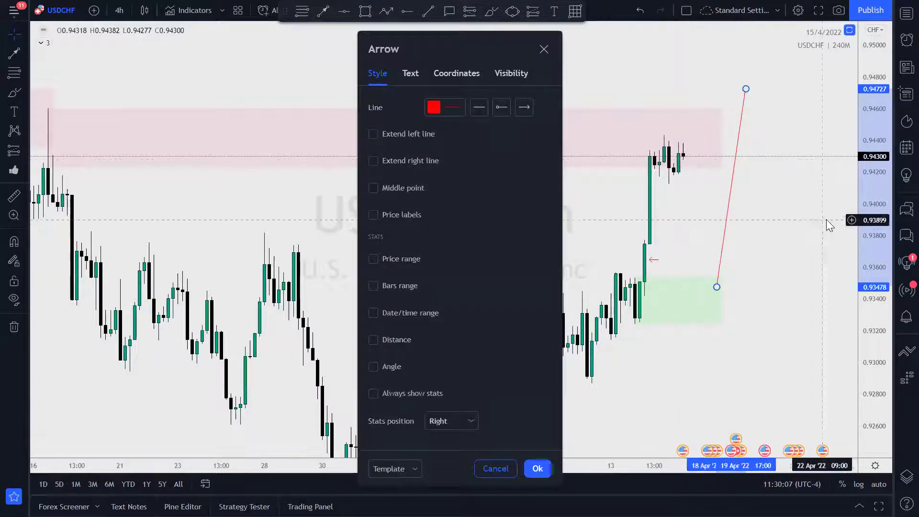
pyautogui.press('Escape')
pyautogui.rightClick(776, 217)
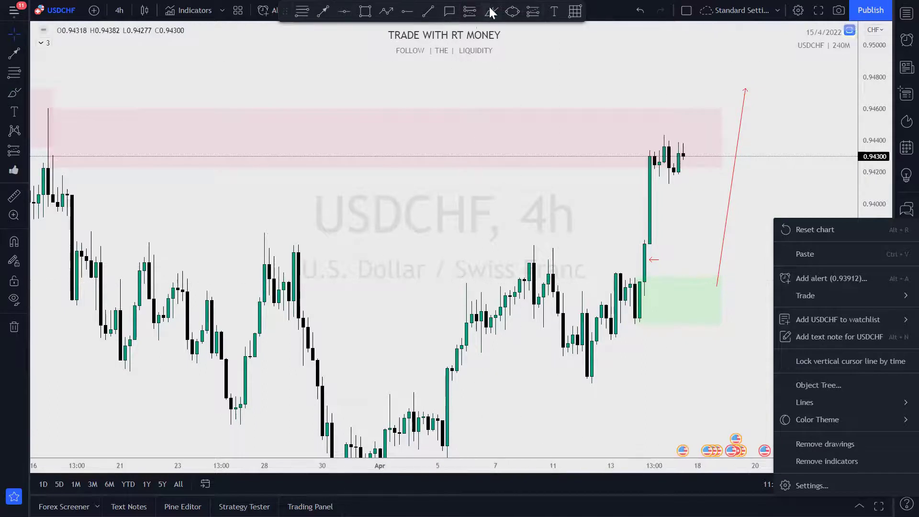
pyautogui.rightClick(774, 168)
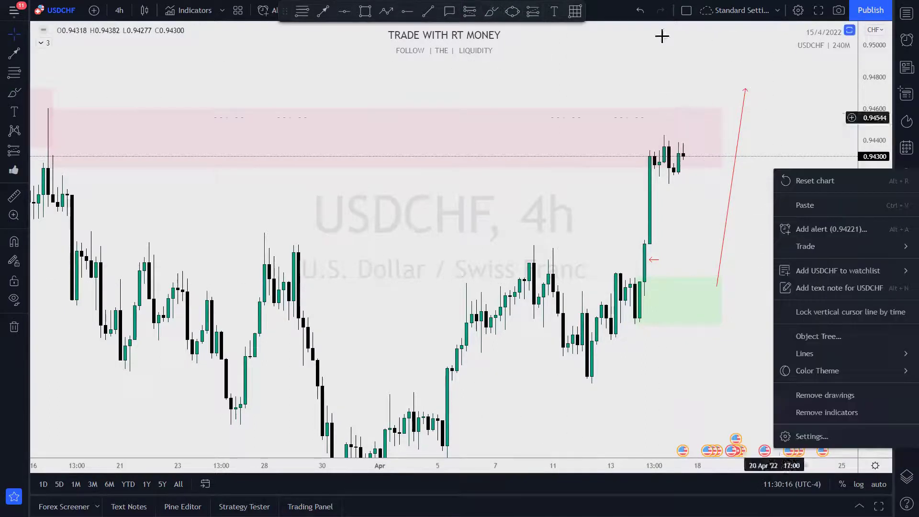
# Sketch freehand loops around the early-March, 28-March and pre-breakout highs, plus a long line across them.
pyautogui.click(427, 13)
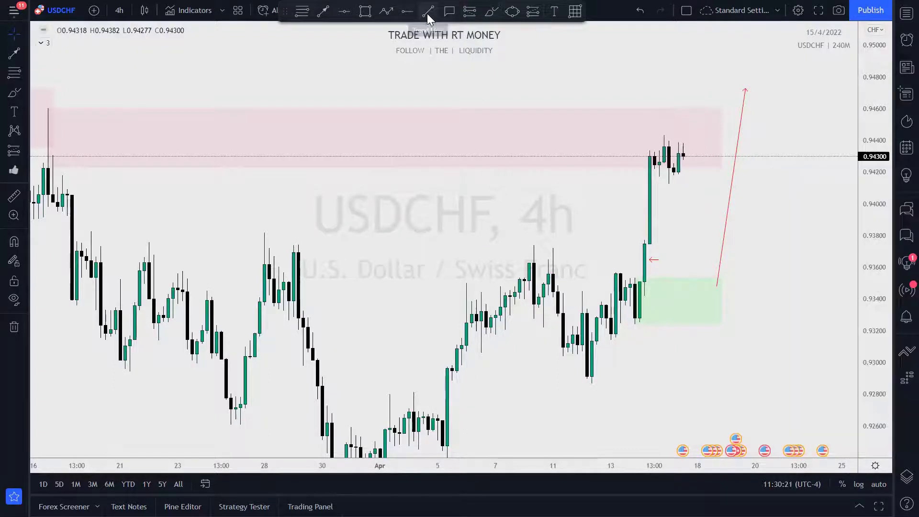
pyautogui.click(491, 10)
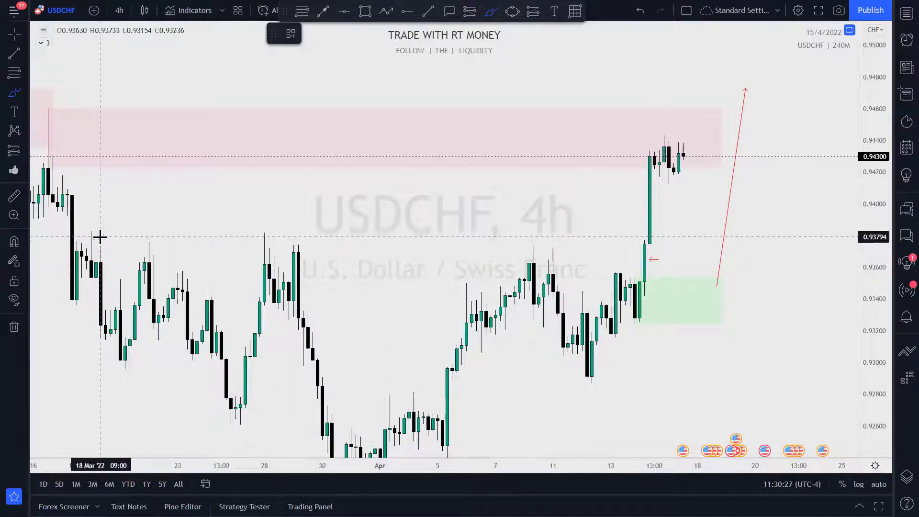
pyautogui.moveTo(100, 236); pyautogui.dragTo(81, 239)
pyautogui.moveTo(261, 247)
pyautogui.mouseDown()
pyautogui.moveTo(276, 238)
pyautogui.moveTo(297, 246)
pyautogui.mouseUp()
pyautogui.moveTo(554, 245); pyautogui.dragTo(529, 252)
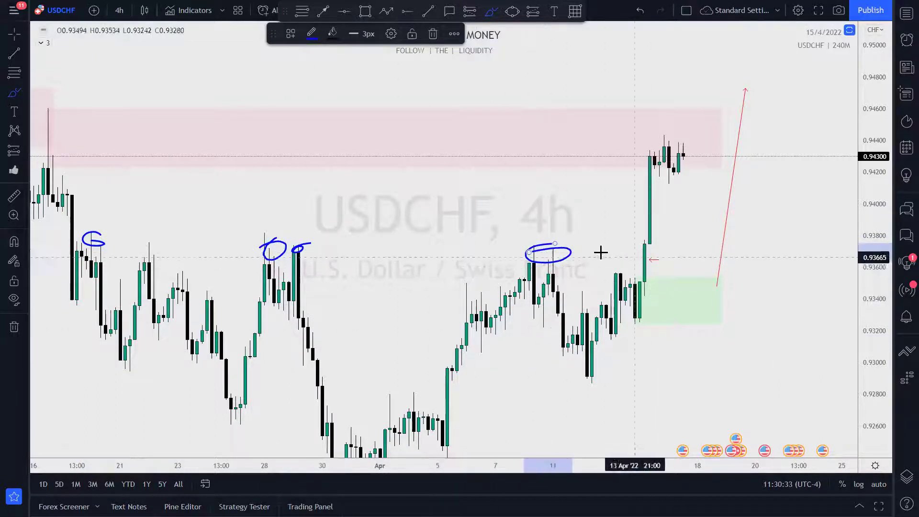
pyautogui.moveTo(65, 246)
pyautogui.mouseDown()
pyautogui.moveTo(409, 232)
pyautogui.moveTo(716, 233)
pyautogui.mouseUp()
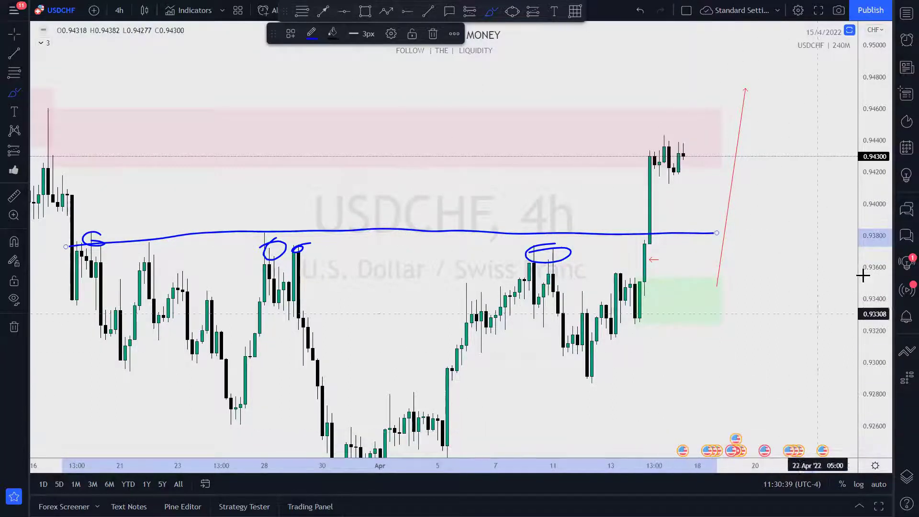
# Stretch the price scale, circle the breakout candle, then undo the extra loop and V-shaped path.
pyautogui.moveTo(855, 248); pyautogui.dragTo(898, 247)
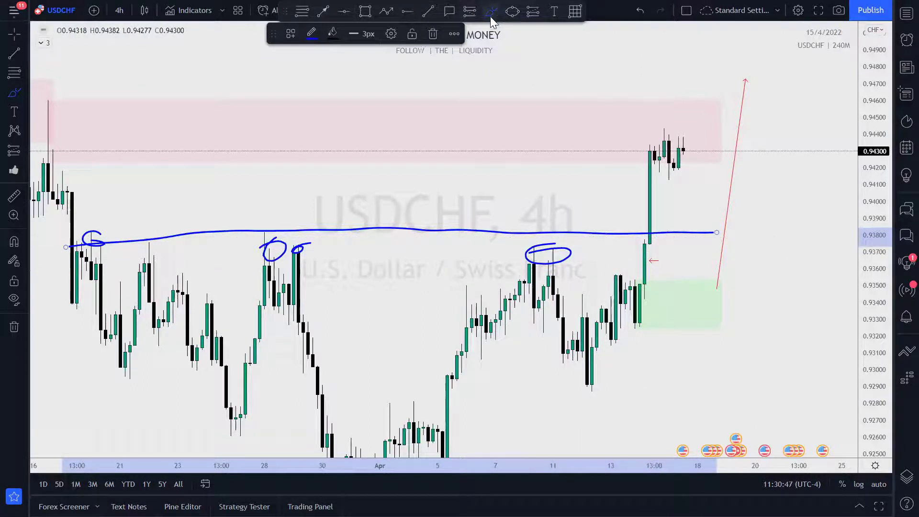
pyautogui.moveTo(656, 218)
pyautogui.mouseDown()
pyautogui.moveTo(628, 215)
pyautogui.moveTo(663, 240)
pyautogui.mouseUp()
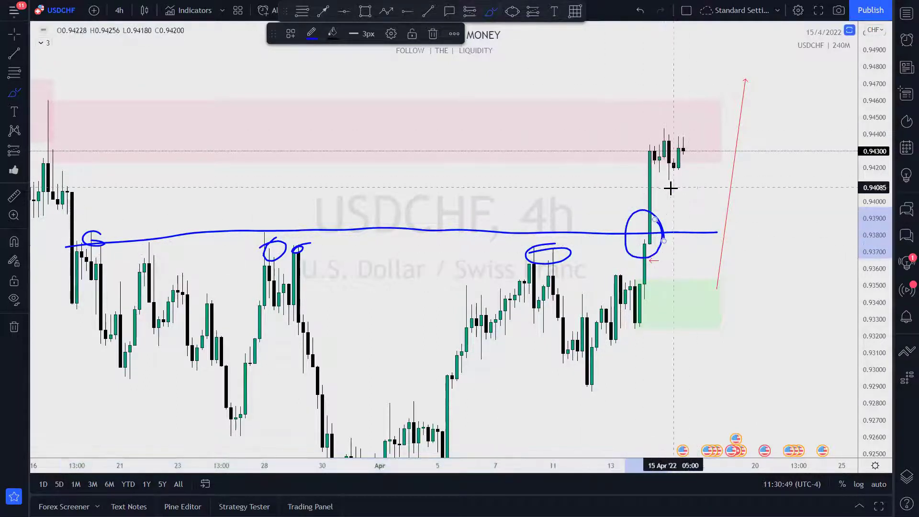
pyautogui.moveTo(666, 187)
pyautogui.mouseDown()
pyautogui.moveTo(646, 221)
pyautogui.moveTo(642, 191)
pyautogui.moveTo(624, 209)
pyautogui.mouseUp()
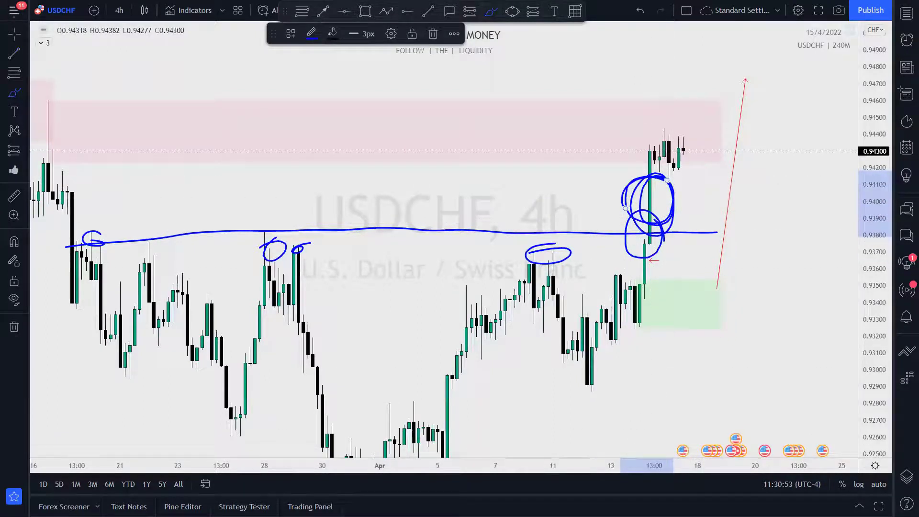
pyautogui.hotkey('ctrl', 'z')
pyautogui.moveTo(687, 163); pyautogui.dragTo(727, 154)
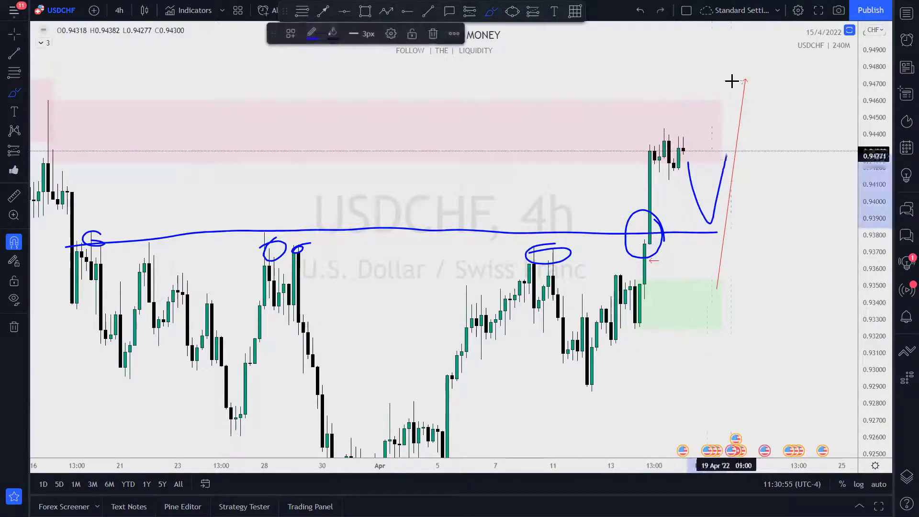
pyautogui.moveTo(732, 81); pyautogui.dragTo(731, 72)
pyautogui.hotkey('ctrl', 'z')
pyautogui.hotkey('ctrl', 'z')
pyautogui.hotkey('ctrl', 'z')
pyautogui.hotkey('ctrl', 'z')
pyautogui.hotkey('ctrl', 'z')
pyautogui.hotkey('ctrl', 'z')
pyautogui.hotkey('ctrl', 'z')
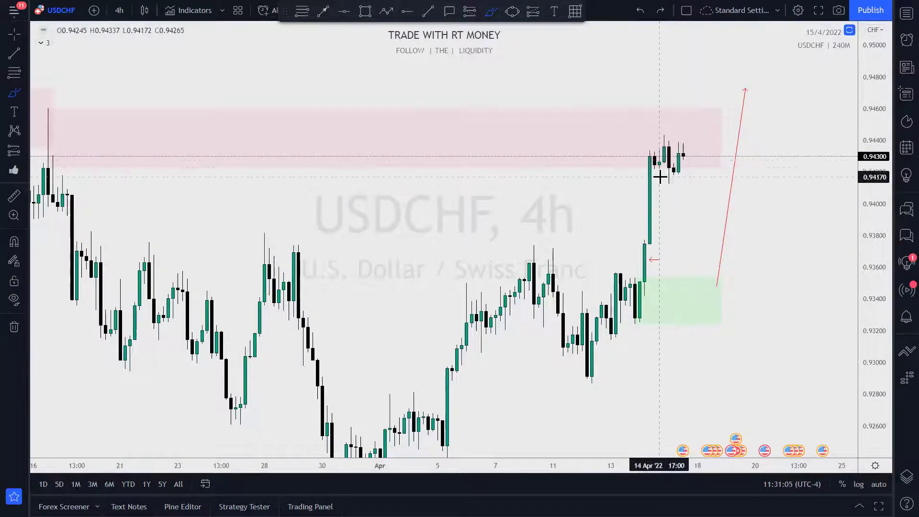
# Switch USDCHF from 4h to 1-hour candles and frame the latest rally bars.
pyautogui.scroll(-1, 663, 342)
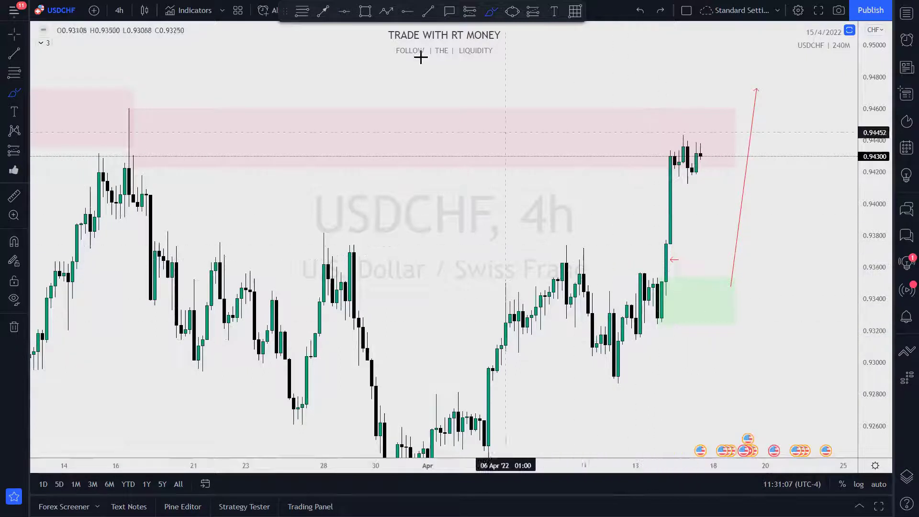
pyautogui.click(127, 12)
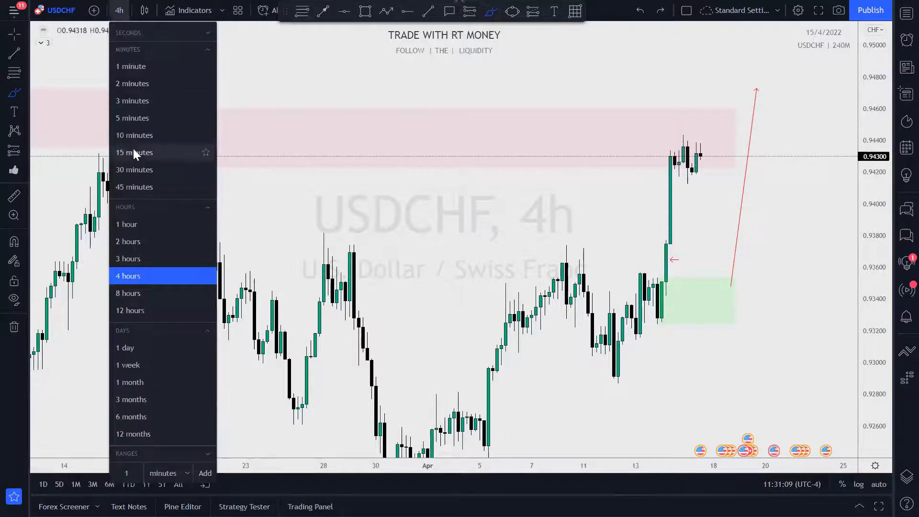
pyautogui.click(136, 224)
pyautogui.scroll(-2, 790, 330)
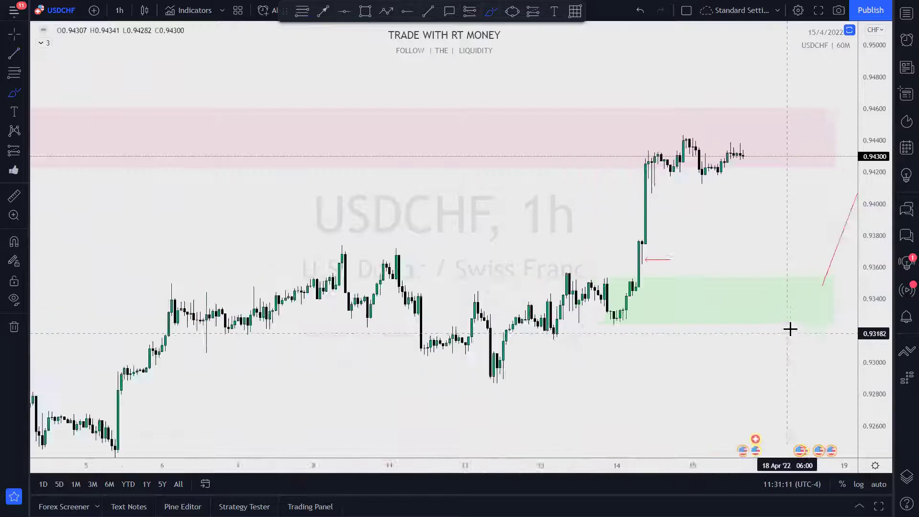
pyautogui.moveTo(752, 193); pyautogui.dragTo(681, 201)
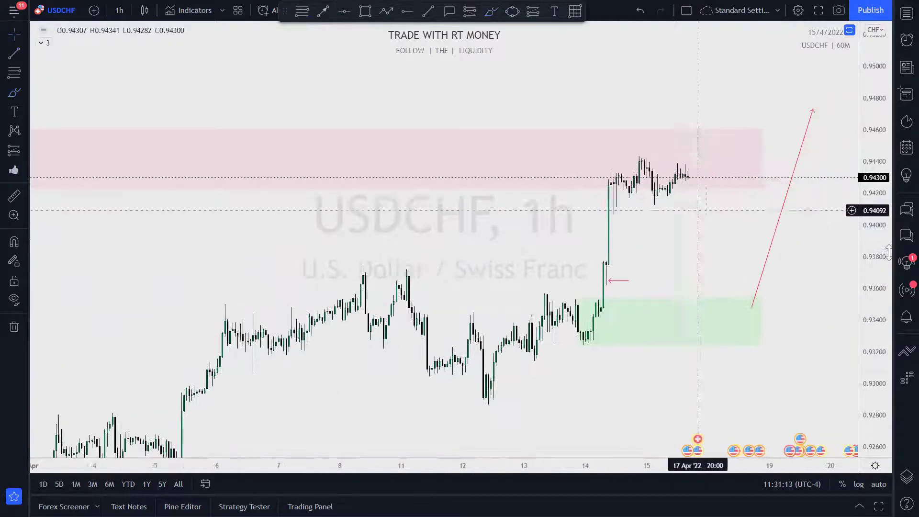
pyautogui.scroll(3, 745, 233)
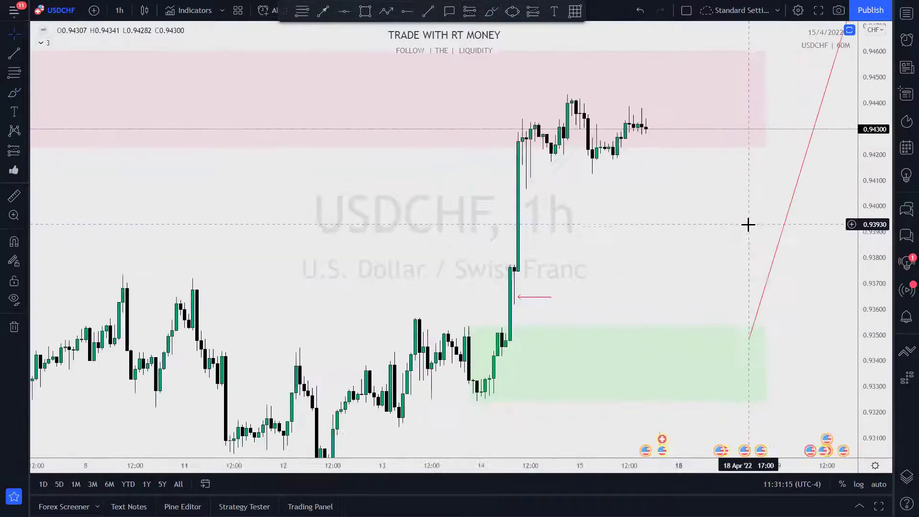
pyautogui.moveTo(598, 219); pyautogui.dragTo(644, 363)
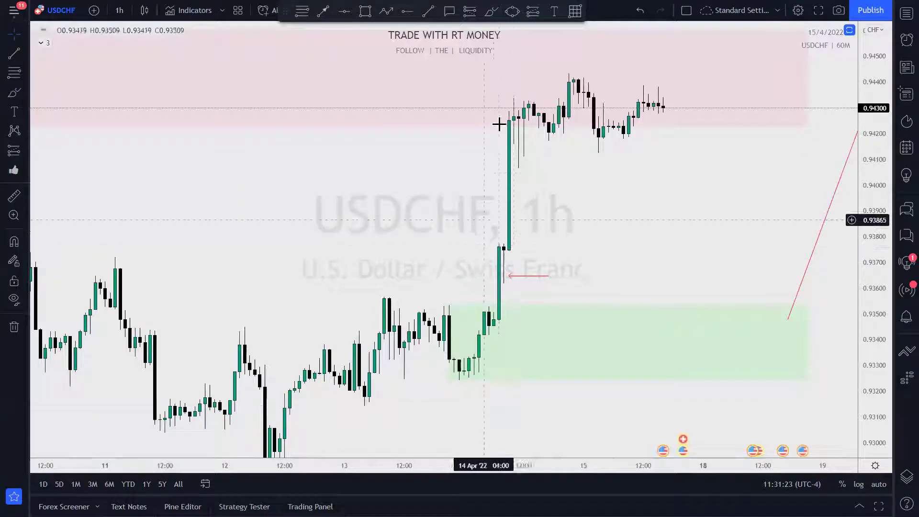
# Draw a green zone 0.93618–0.93773 from the breakout bar extending right, then sketch a V-shaped path.
pyautogui.click(365, 11)
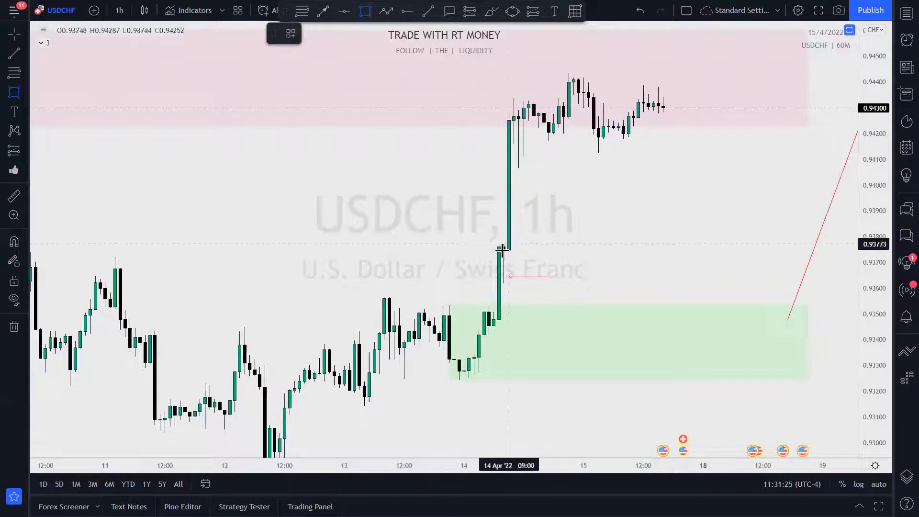
pyautogui.click(518, 246)
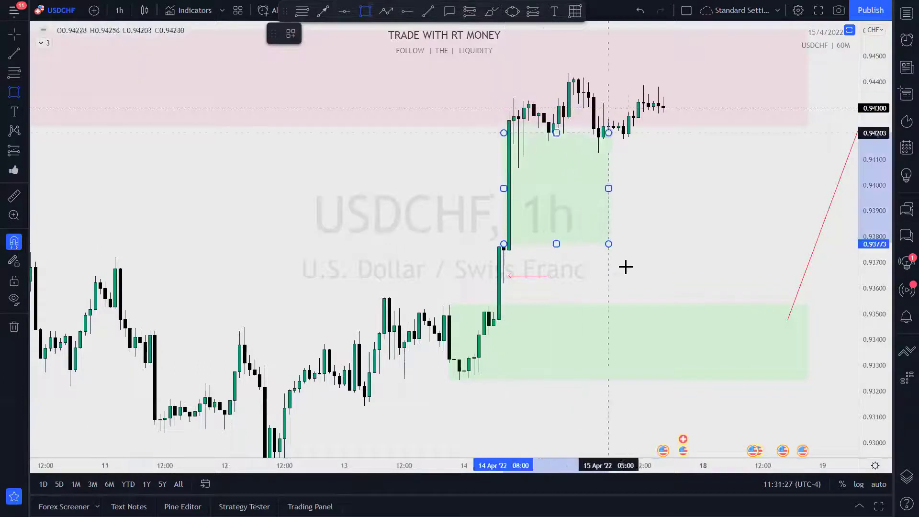
pyautogui.click(633, 126)
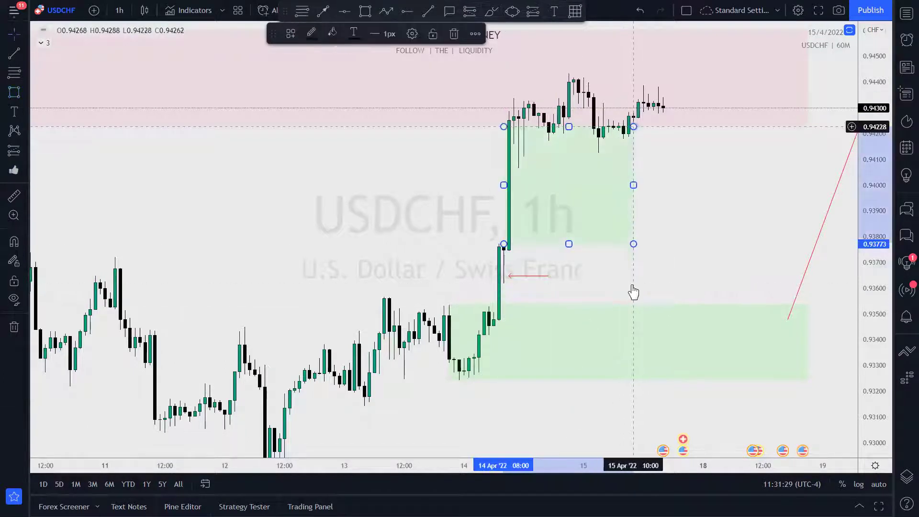
pyautogui.moveTo(503, 127); pyautogui.dragTo(504, 283)
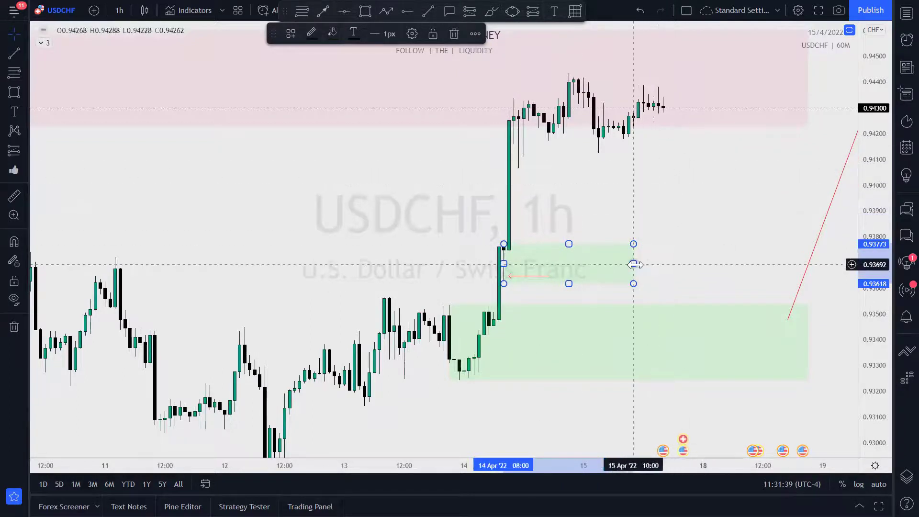
pyautogui.moveTo(633, 264); pyautogui.dragTo(752, 263)
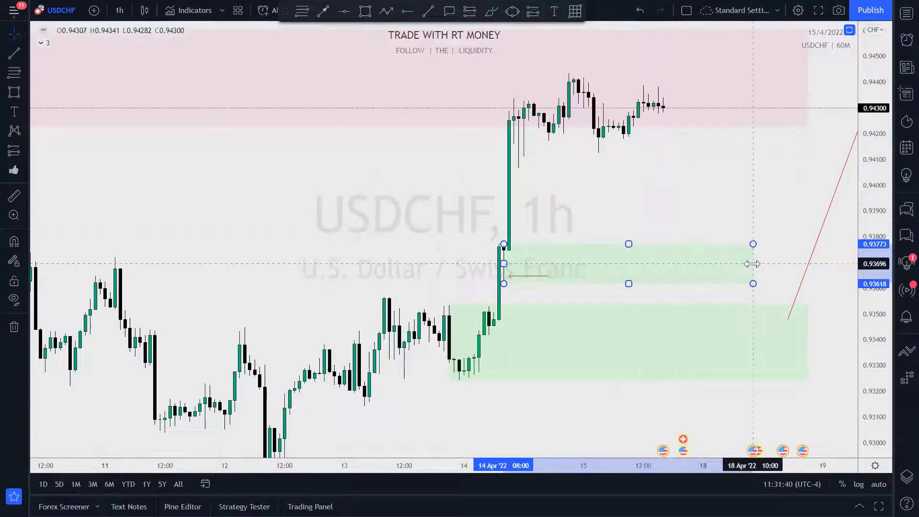
pyautogui.click(492, 10)
pyautogui.moveTo(684, 127)
pyautogui.mouseDown()
pyautogui.moveTo(724, 231)
pyautogui.moveTo(759, 23)
pyautogui.moveTo(722, 72)
pyautogui.moveTo(788, 88)
pyautogui.mouseUp()
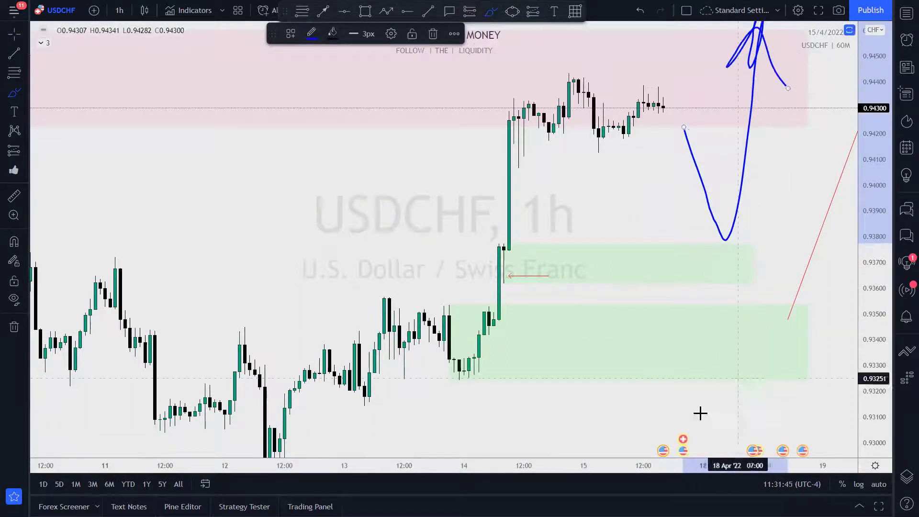
# Undo the V sketch, then draw and remove a line along 0.93800 and loops around the two peaks.
pyautogui.hotkey('ctrl', 'z')
pyautogui.hotkey('ctrl', 'z')
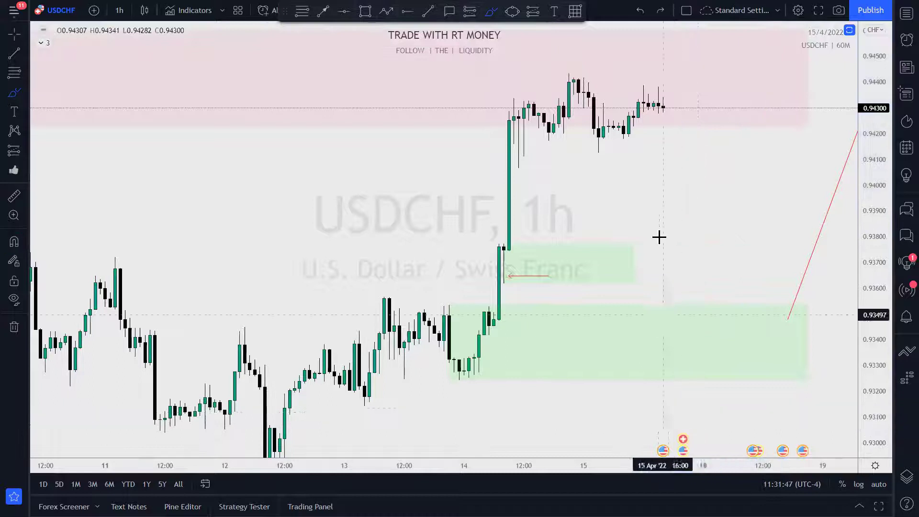
pyautogui.moveTo(733, 243); pyautogui.dragTo(99, 240)
pyautogui.scroll(-3, 448, 216)
pyautogui.scroll(-2, 448, 216)
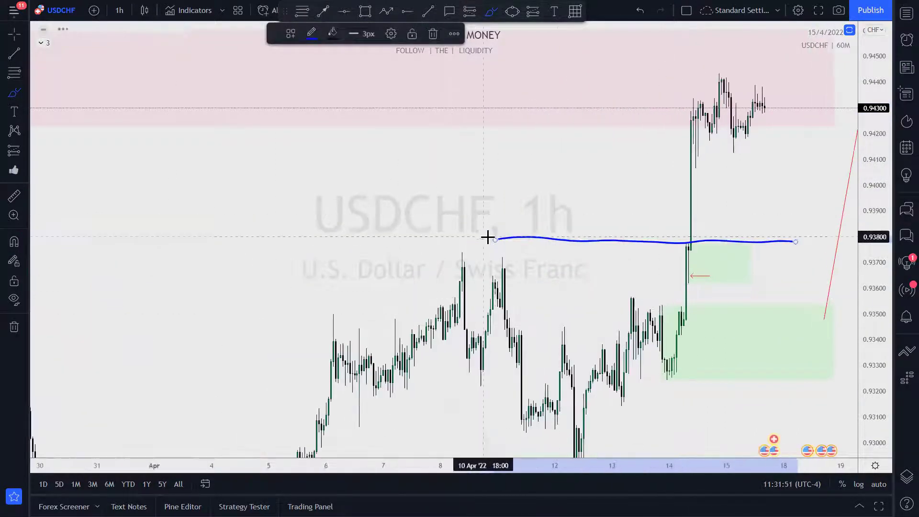
pyautogui.scroll(-2, 607, 341)
pyautogui.scroll(-2, 607, 341)
pyautogui.moveTo(708, 242)
pyautogui.mouseDown()
pyautogui.moveTo(659, 242)
pyautogui.moveTo(723, 243)
pyautogui.mouseUp()
pyautogui.moveTo(428, 261); pyautogui.dragTo(485, 244)
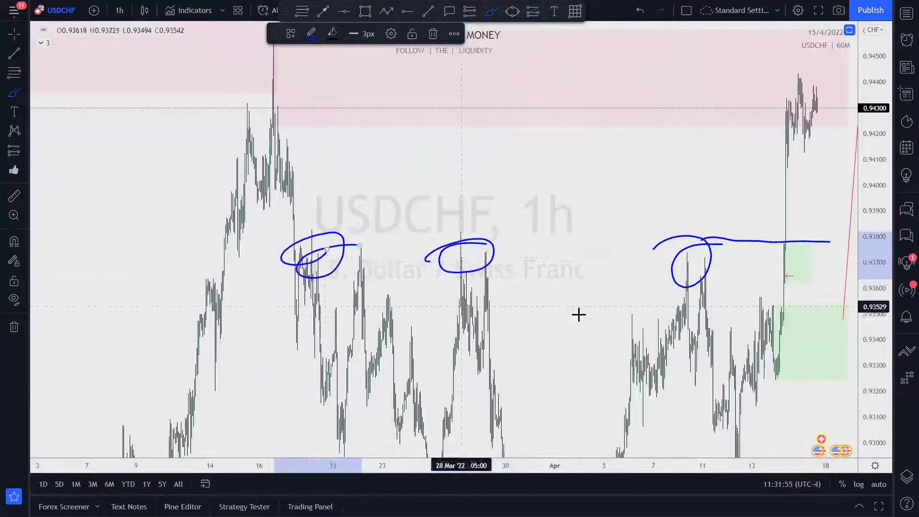
pyautogui.click(681, 421)
pyautogui.hotkey('ctrl', 'z')
pyautogui.hotkey('ctrl', 'z')
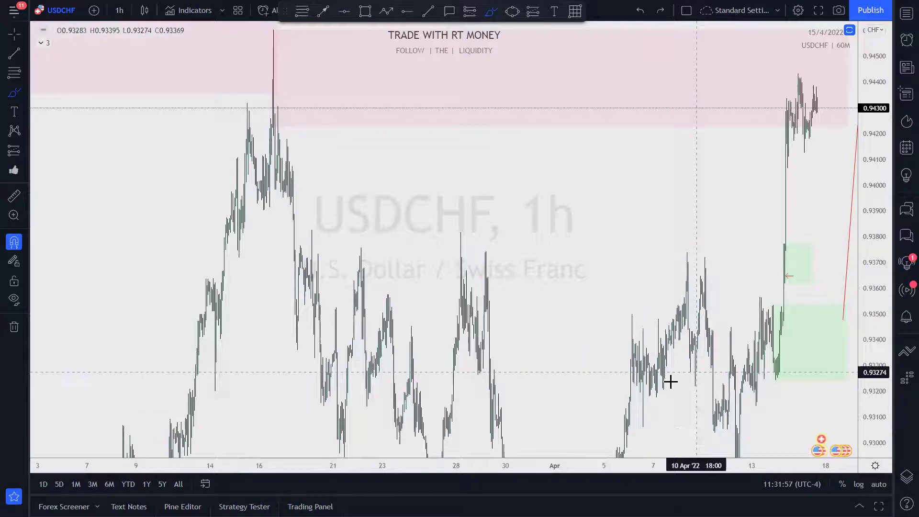
pyautogui.scroll(4, 524, 296)
pyautogui.scroll(2, 519, 299)
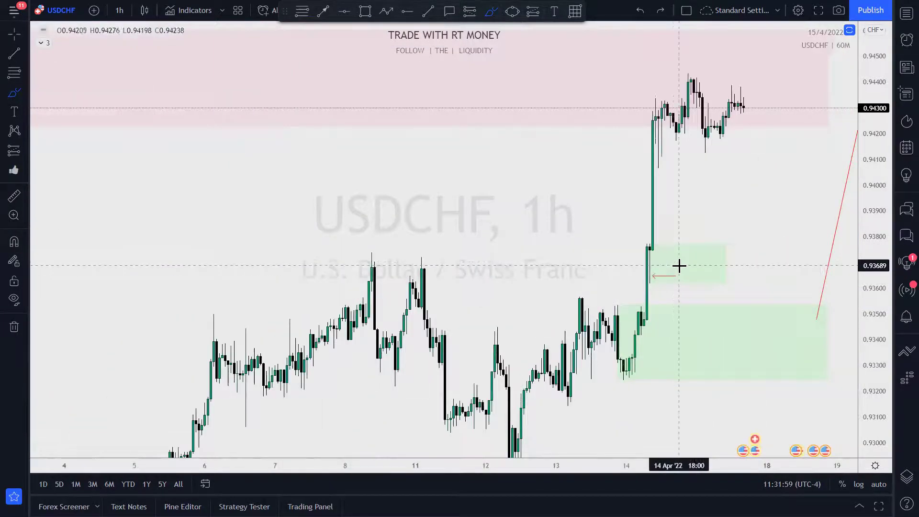
# Stretch the thin green 0.93618–0.93773 zone further right to about 18 April.
pyautogui.click(724, 263)
pyautogui.moveTo(724, 263); pyautogui.dragTo(830, 259)
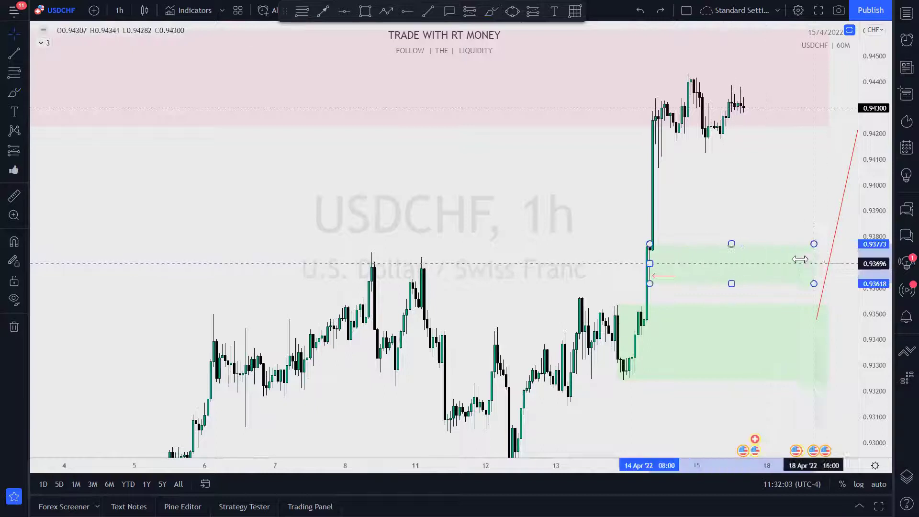
pyautogui.click(771, 211)
pyautogui.scroll(2, 568, 177)
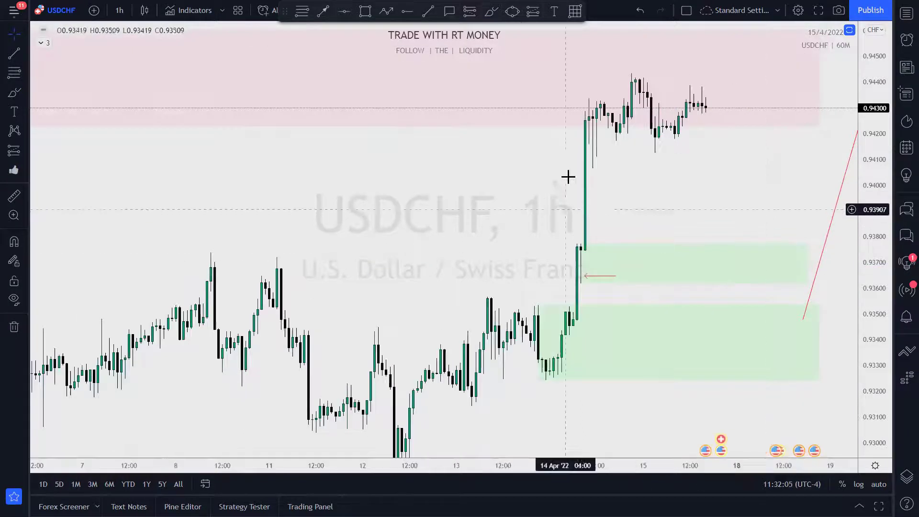
pyautogui.moveTo(609, 177); pyautogui.dragTo(566, 199)
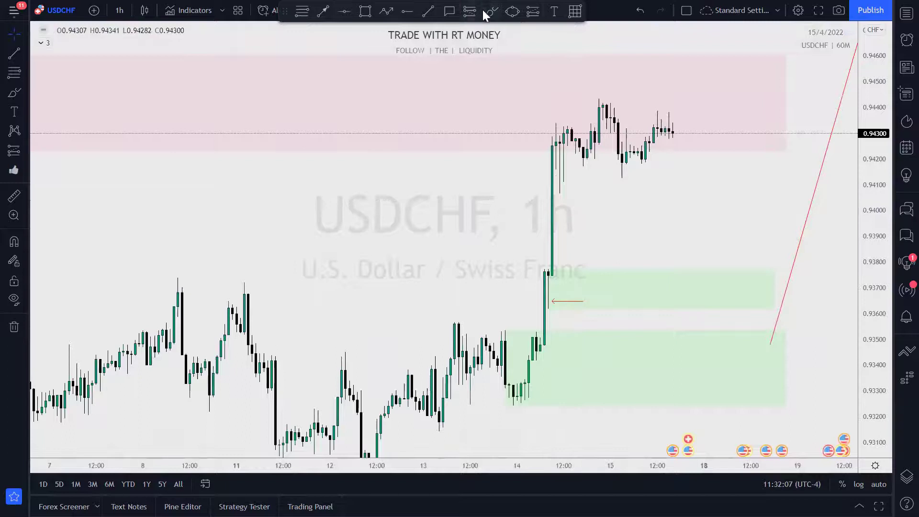
# Draw a trend line from the middle of the big rally candle up under the latest lows.
pyautogui.click(323, 11)
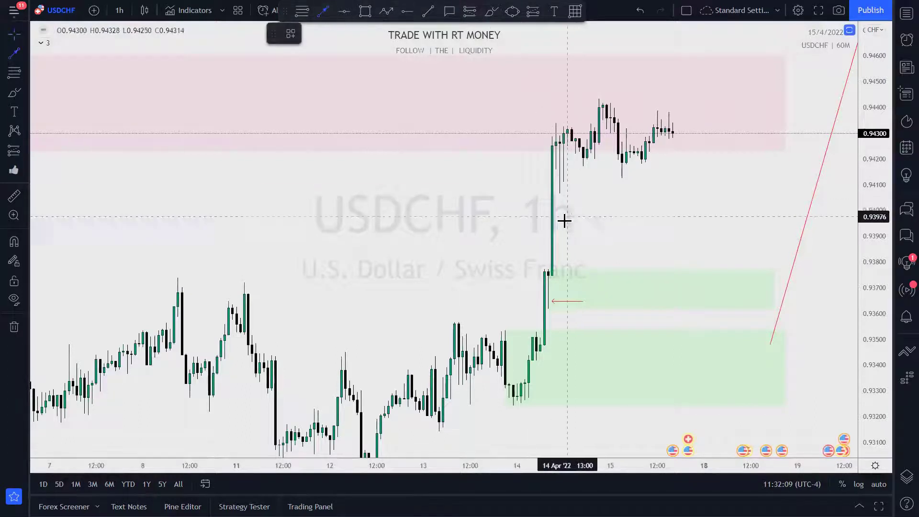
pyautogui.click(557, 221)
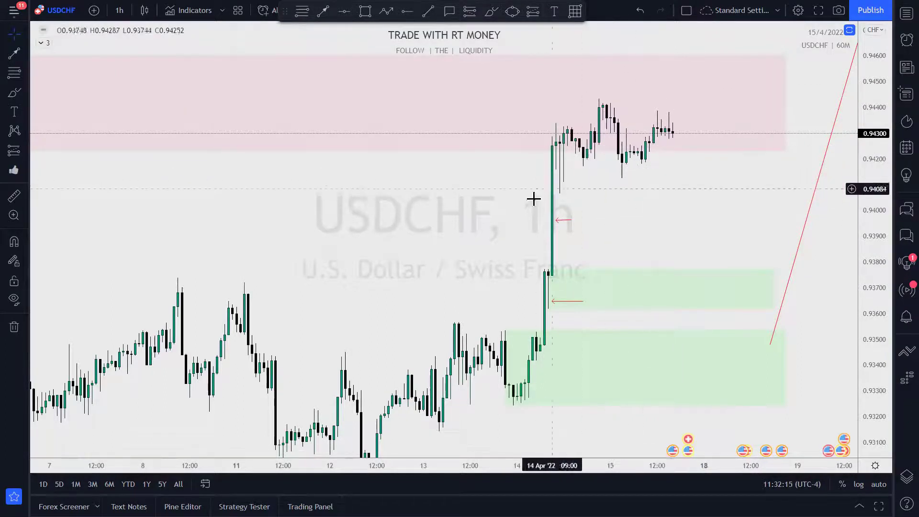
pyautogui.click(426, 11)
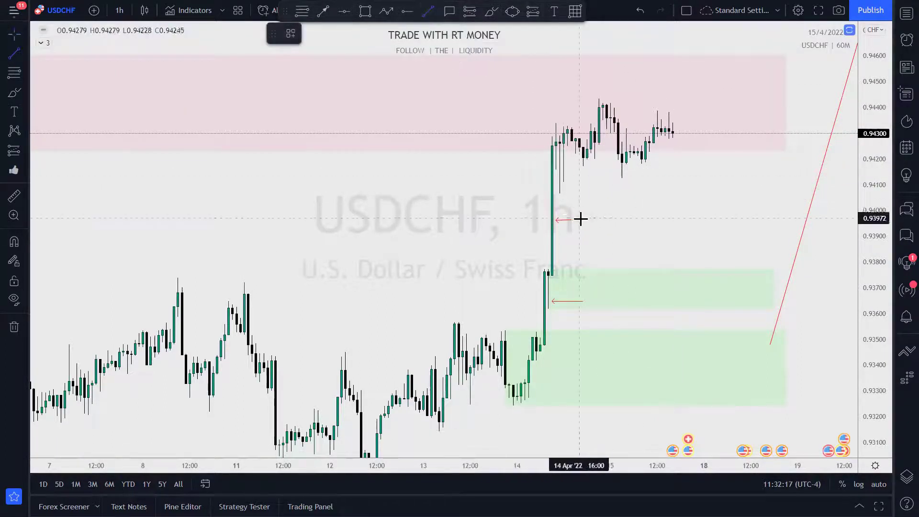
pyautogui.click(552, 203)
pyautogui.click(665, 168)
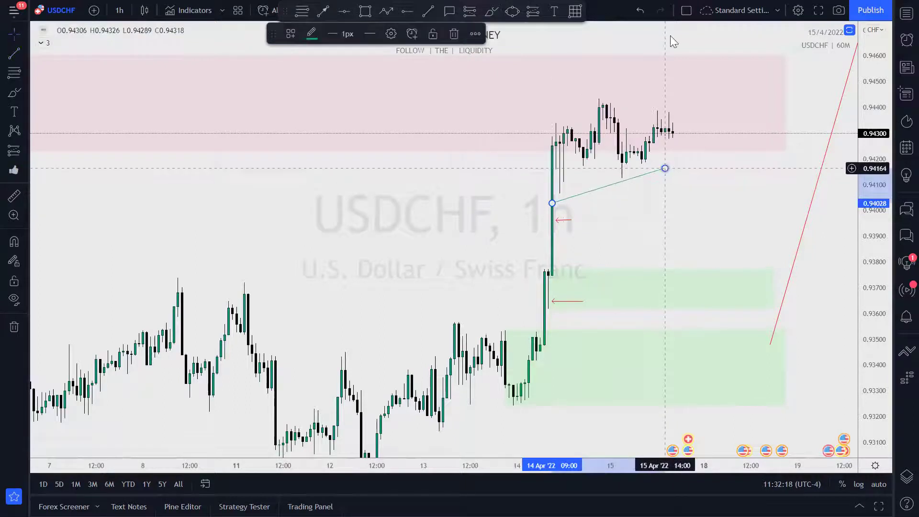
# Apply the red $ drawing template to the trend line.
pyautogui.click(291, 33)
pyautogui.click(295, 116)
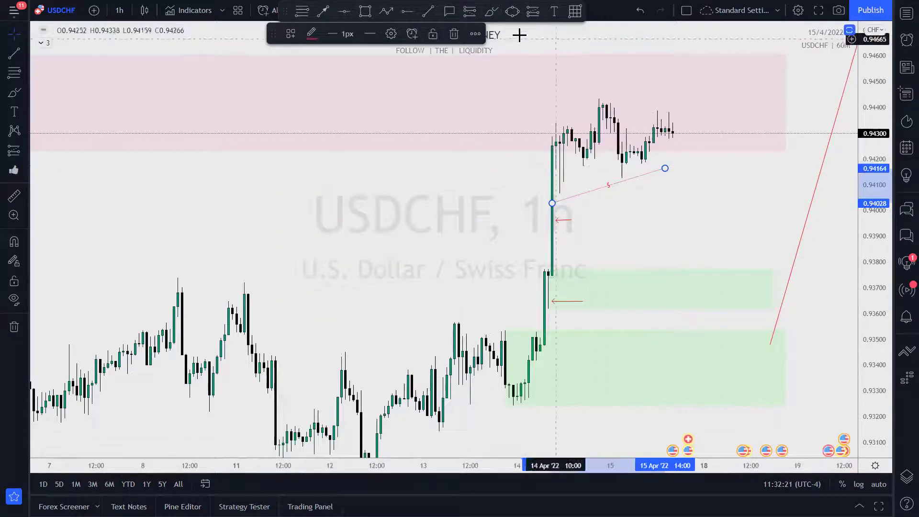
pyautogui.click(492, 12)
pyautogui.moveTo(673, 138); pyautogui.dragTo(692, 216)
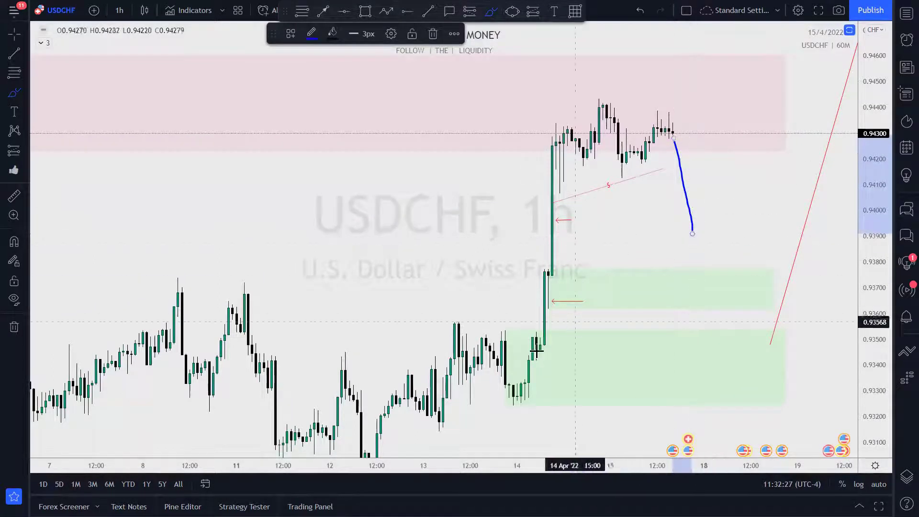
pyautogui.moveTo(530, 354); pyautogui.dragTo(582, 101)
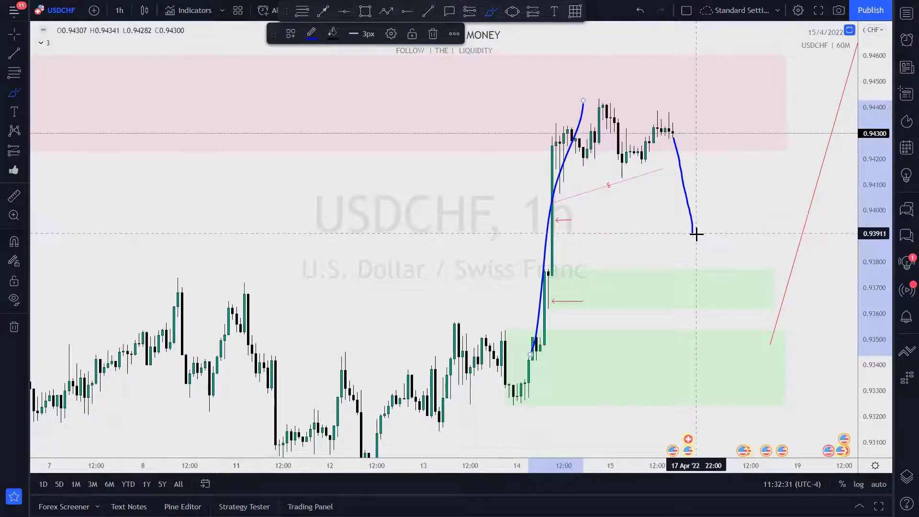
pyautogui.moveTo(692, 229)
pyautogui.mouseDown()
pyautogui.moveTo(708, 283)
pyautogui.moveTo(735, 49)
pyautogui.mouseUp()
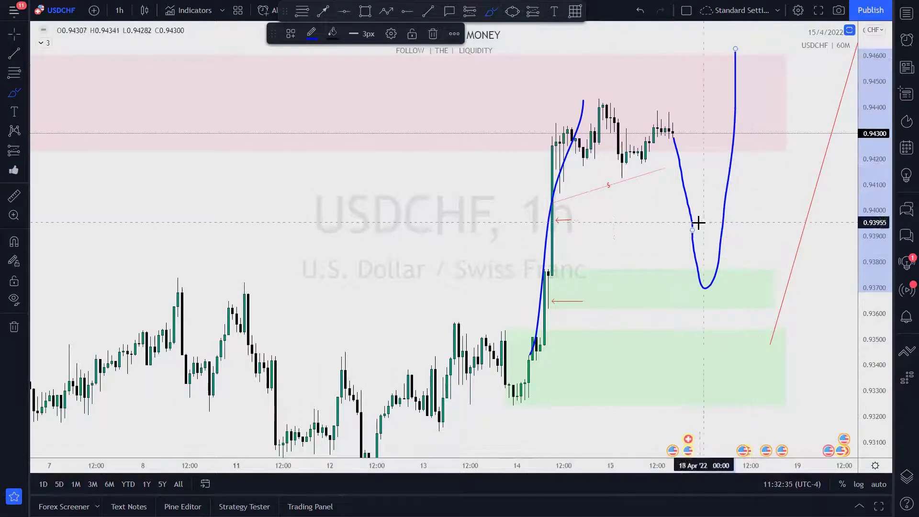
pyautogui.moveTo(680, 151)
pyautogui.mouseDown()
pyautogui.moveTo(704, 244)
pyautogui.moveTo(676, 232)
pyautogui.mouseUp()
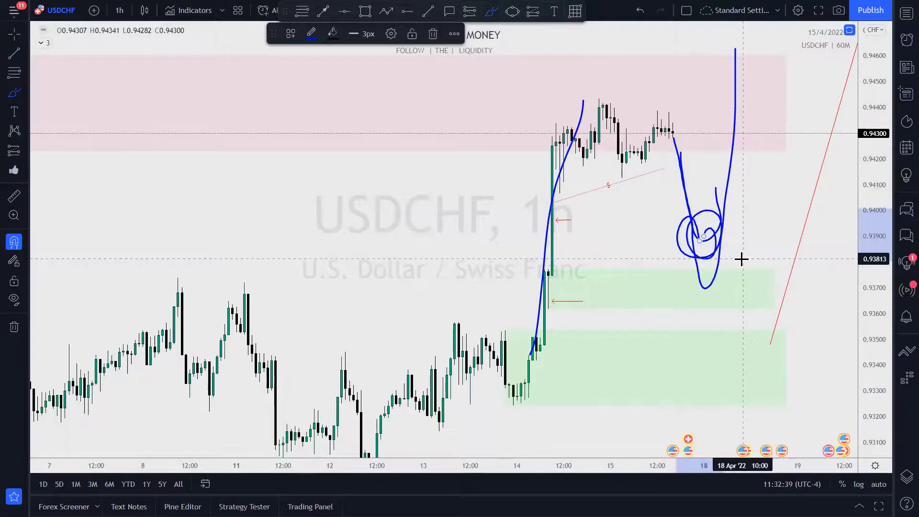
pyautogui.hotkey('ctrl', 'z')
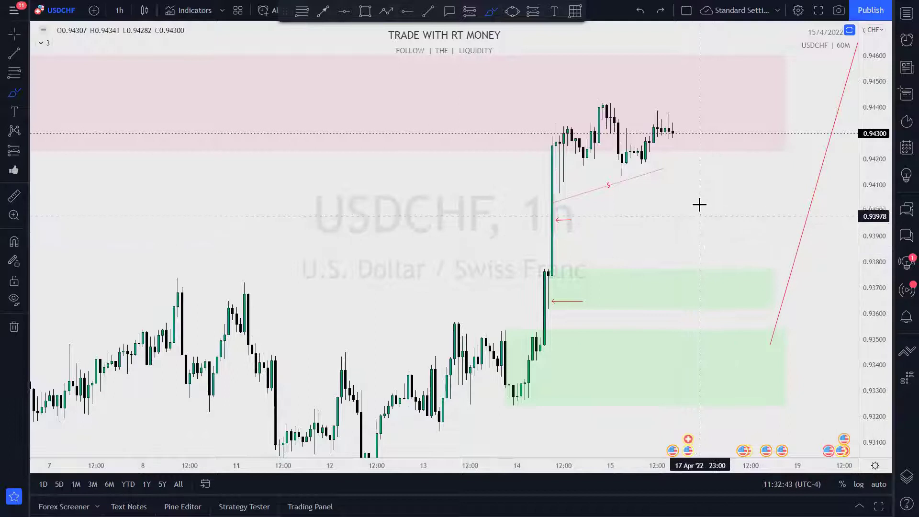
pyautogui.moveTo(697, 201); pyautogui.dragTo(700, 231)
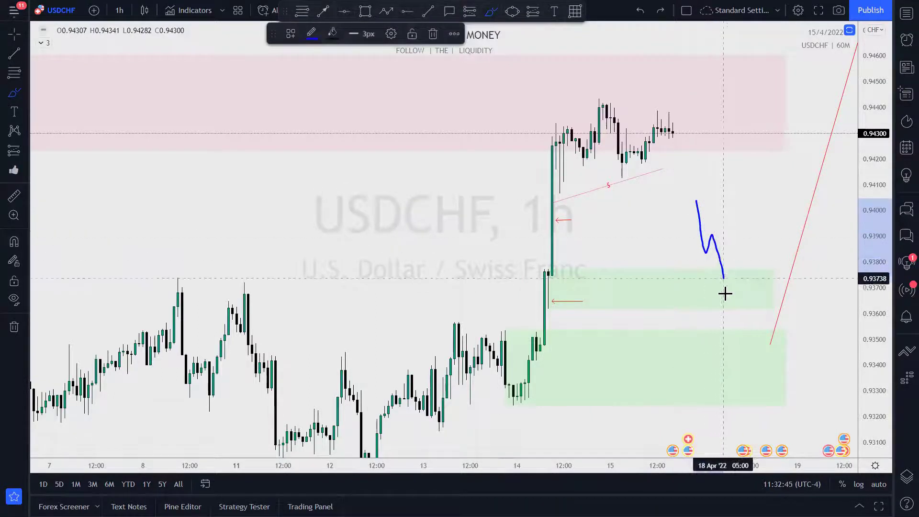
pyautogui.moveTo(752, 249); pyautogui.dragTo(767, 142)
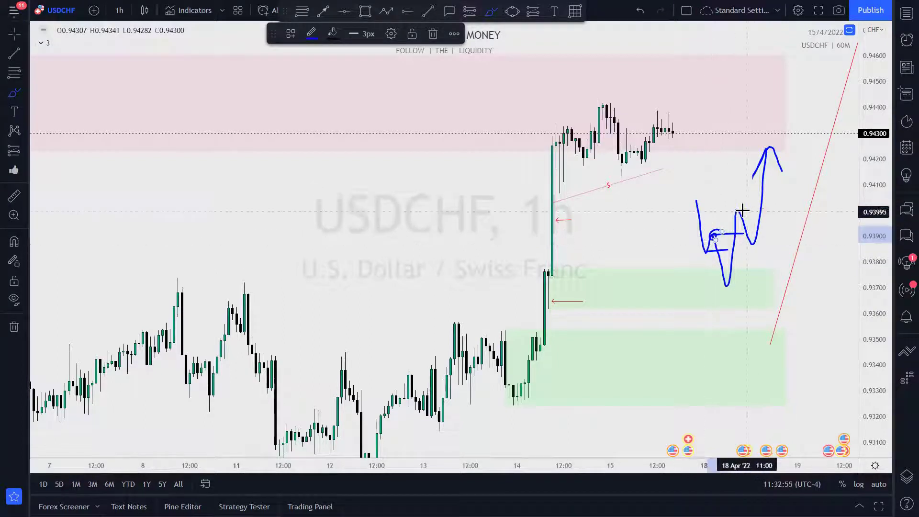
pyautogui.moveTo(724, 260)
pyautogui.mouseDown()
pyautogui.moveTo(727, 223)
pyautogui.moveTo(718, 239)
pyautogui.mouseUp()
pyautogui.moveTo(736, 194)
pyautogui.mouseDown()
pyautogui.moveTo(731, 225)
pyautogui.moveTo(761, 243)
pyautogui.moveTo(755, 261)
pyautogui.moveTo(764, 239)
pyautogui.mouseUp()
pyautogui.moveTo(770, 137); pyautogui.dragTo(770, 138)
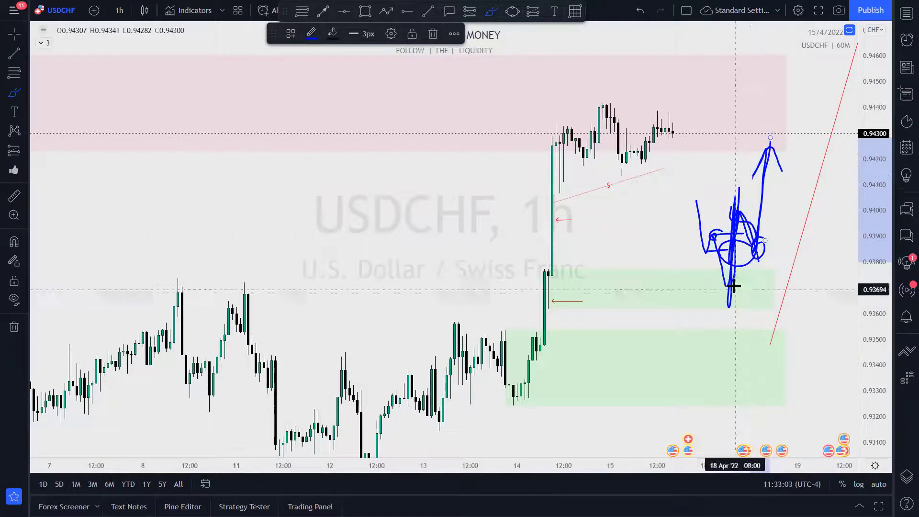
pyautogui.hotkey('ctrl', 'z')
pyautogui.hotkey('ctrl', 'z')
pyautogui.hotkey('ctrl', 'z')
pyautogui.hotkey('ctrl', 'z')
pyautogui.hotkey('ctrl', 'z')
pyautogui.hotkey('ctrl', 'z')
pyautogui.hotkey('ctrl', 'z')
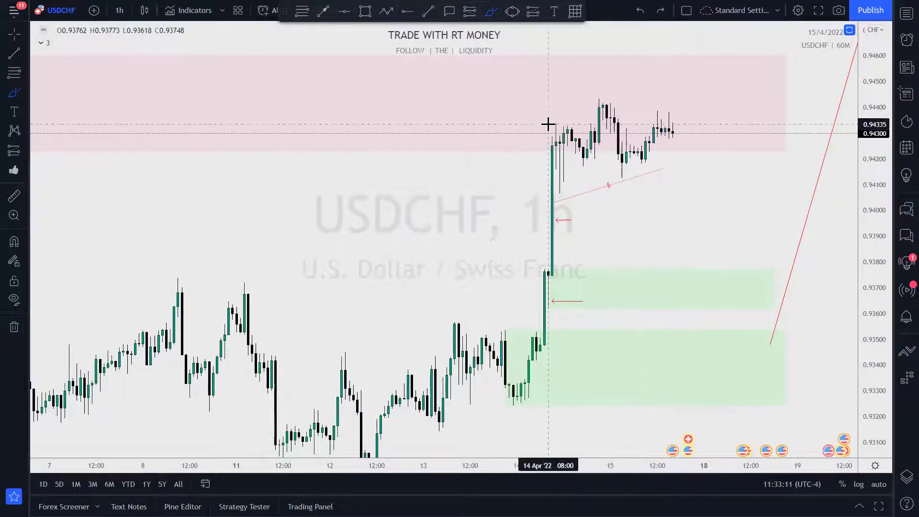
pyautogui.moveTo(537, 128)
pyautogui.mouseDown()
pyautogui.moveTo(596, 131)
pyautogui.moveTo(634, 109)
pyautogui.moveTo(685, 101)
pyautogui.moveTo(700, 124)
pyautogui.mouseUp()
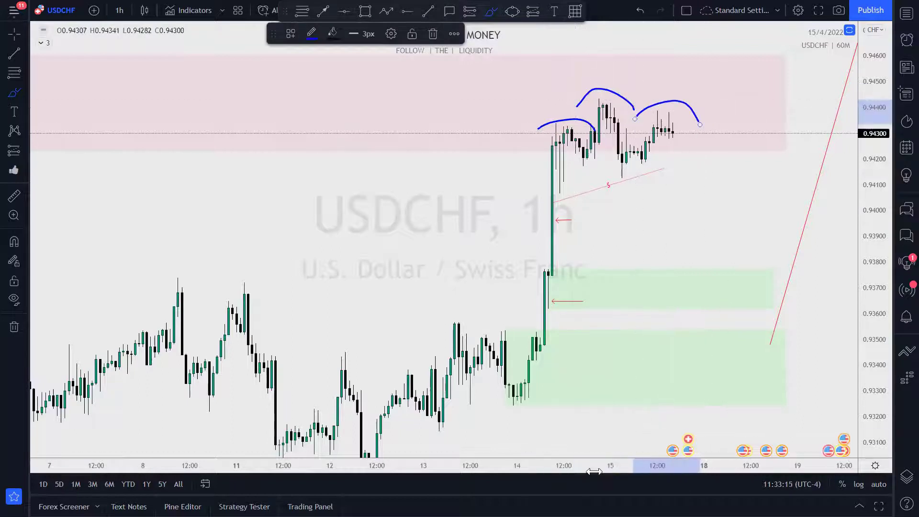
pyautogui.hotkey('ctrl', 'z')
pyautogui.hotkey('ctrl', 'z')
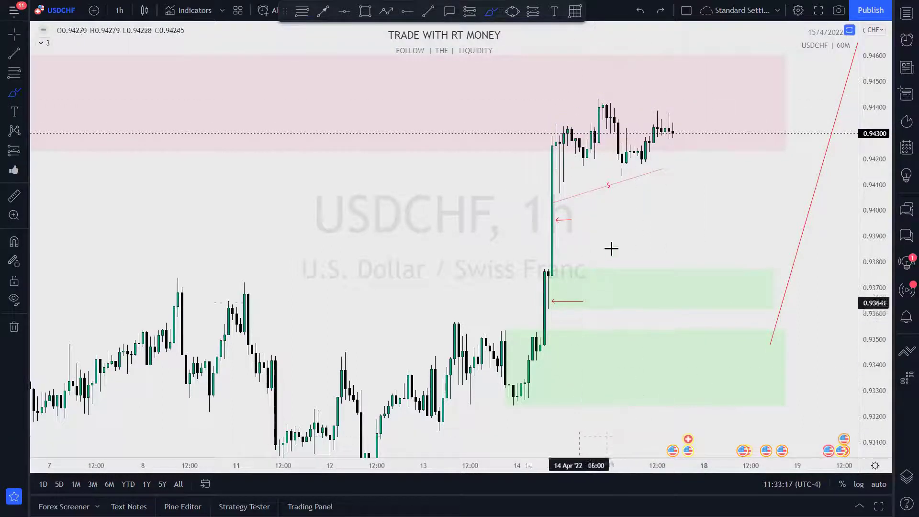
pyautogui.scroll(2, 669, 260)
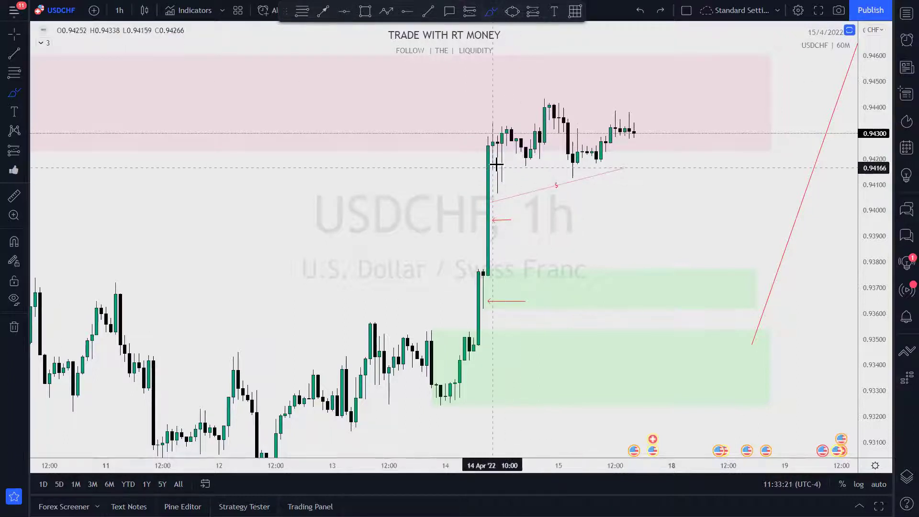
pyautogui.moveTo(489, 124); pyautogui.dragTo(544, 125)
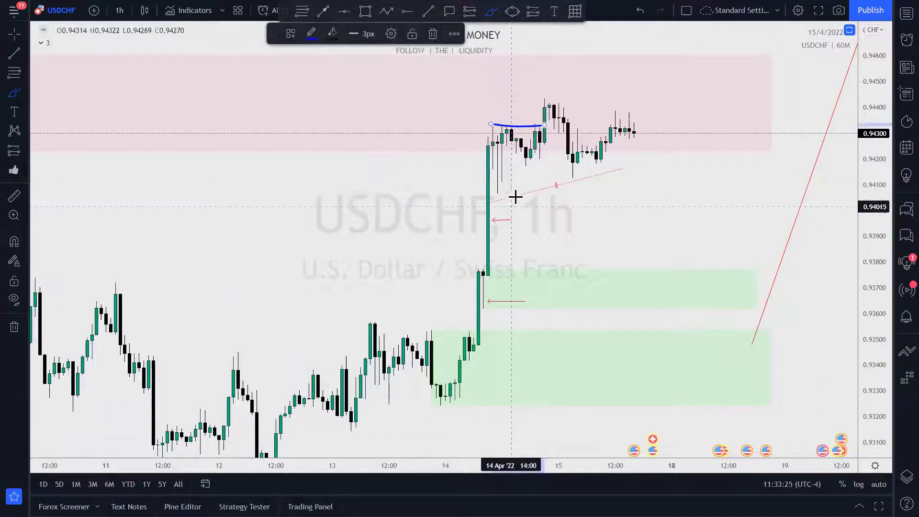
pyautogui.moveTo(499, 190)
pyautogui.mouseDown()
pyautogui.moveTo(582, 182)
pyautogui.moveTo(695, 190)
pyautogui.mouseUp()
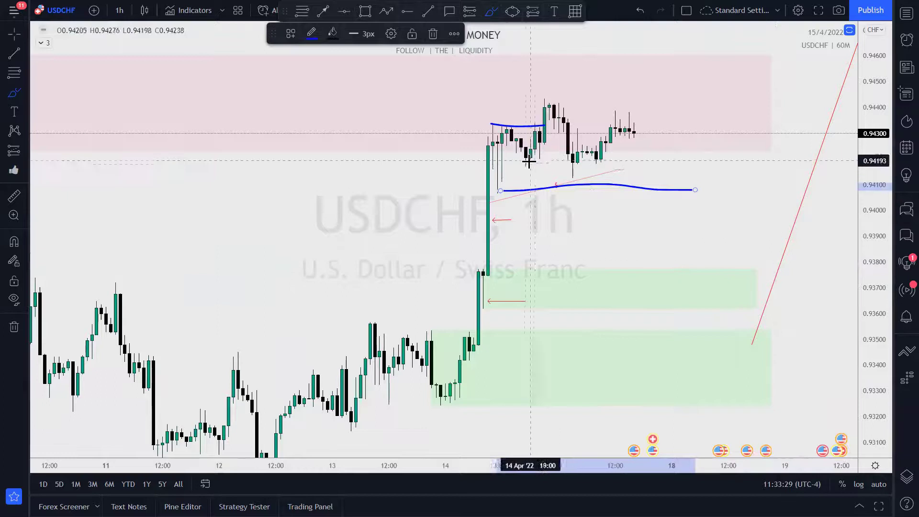
pyautogui.moveTo(501, 126)
pyautogui.mouseDown()
pyautogui.moveTo(529, 157)
pyautogui.moveTo(577, 161)
pyautogui.moveTo(551, 94)
pyautogui.moveTo(562, 108)
pyautogui.moveTo(572, 167)
pyautogui.mouseUp()
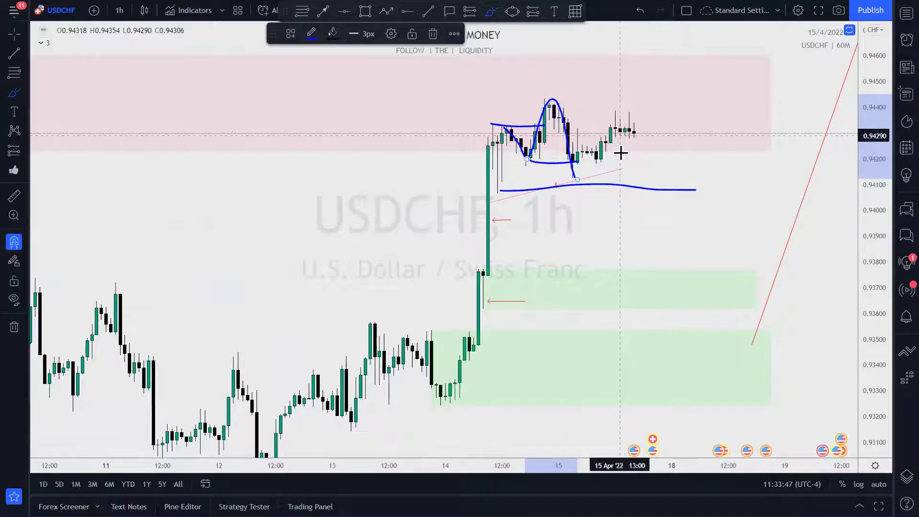
pyautogui.moveTo(624, 114); pyautogui.dragTo(578, 164)
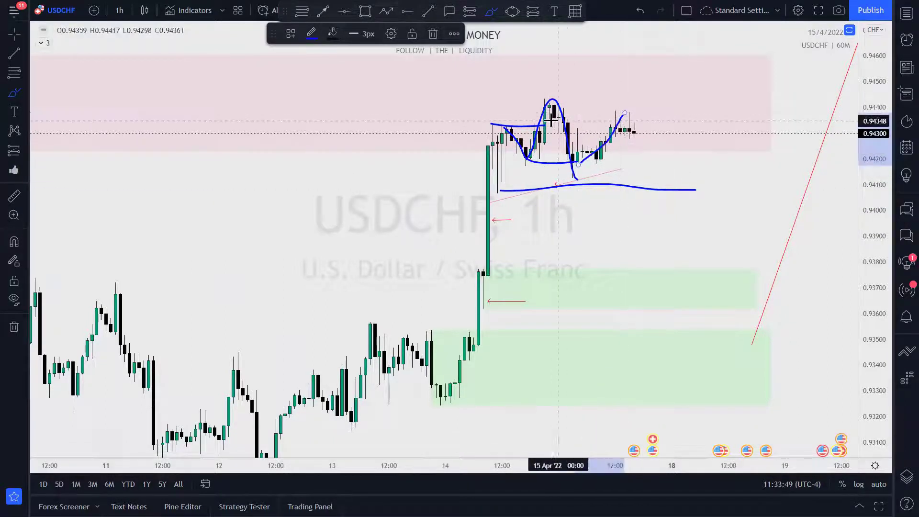
pyautogui.moveTo(546, 109)
pyautogui.mouseDown()
pyautogui.moveTo(554, 96)
pyautogui.moveTo(572, 169)
pyautogui.moveTo(584, 181)
pyautogui.mouseUp()
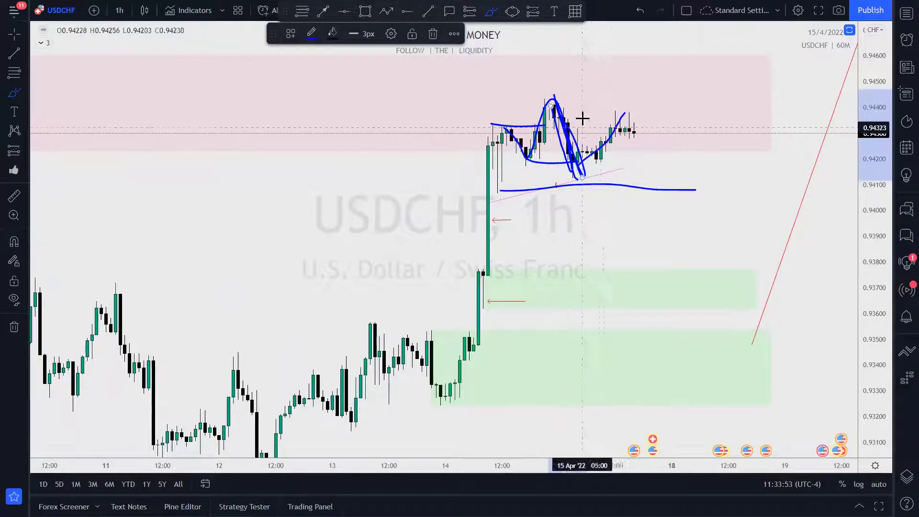
pyautogui.moveTo(644, 115)
pyautogui.mouseDown()
pyautogui.moveTo(615, 117)
pyautogui.moveTo(644, 115)
pyautogui.moveTo(643, 222)
pyautogui.mouseUp()
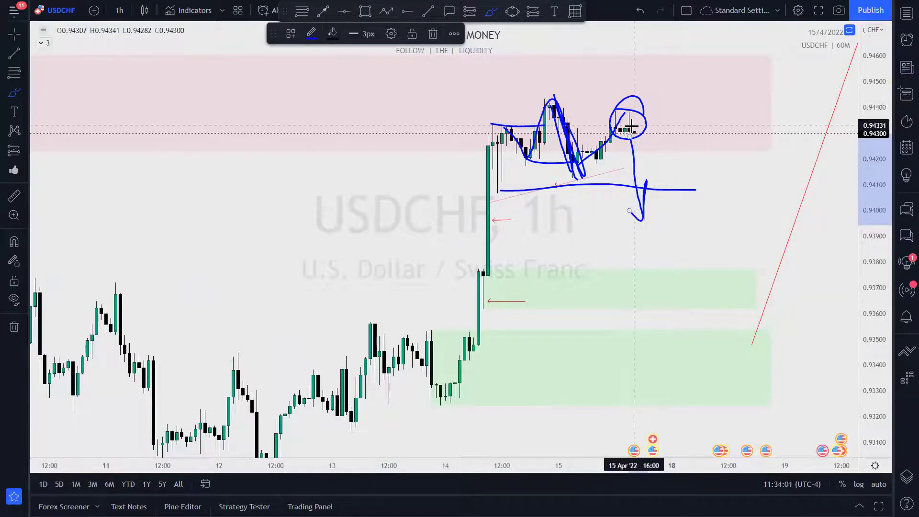
pyautogui.hotkey('ctrl', 'z')
pyautogui.hotkey('ctrl', 'z')
pyautogui.hotkey('ctrl', 'z')
pyautogui.hotkey('ctrl', 'z')
pyautogui.hotkey('ctrl', 'z')
pyautogui.hotkey('ctrl', 'z')
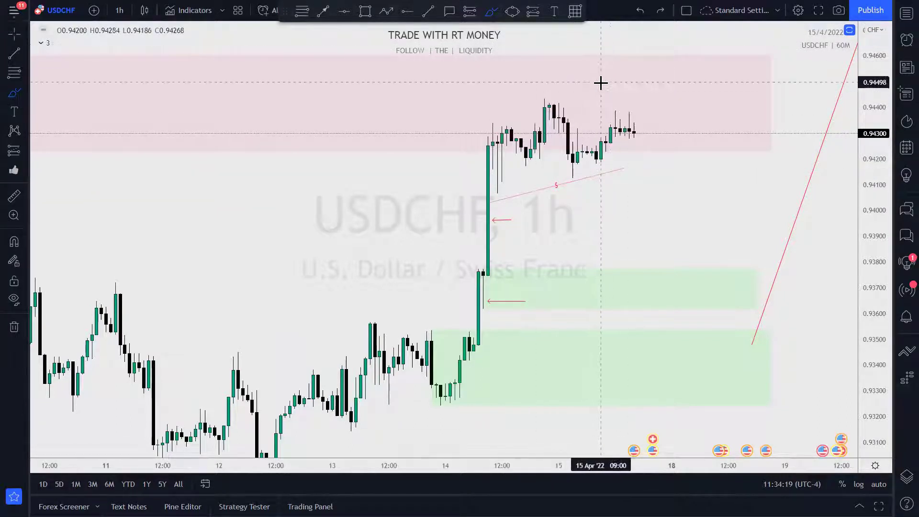
# Sketch a brush projection above the supply zone, then undo it.
pyautogui.moveTo(621, 57)
pyautogui.mouseDown()
pyautogui.moveTo(625, 48)
pyautogui.moveTo(690, 187)
pyautogui.moveTo(718, 36)
pyautogui.moveTo(728, 31)
pyautogui.moveTo(738, 57)
pyautogui.mouseUp()
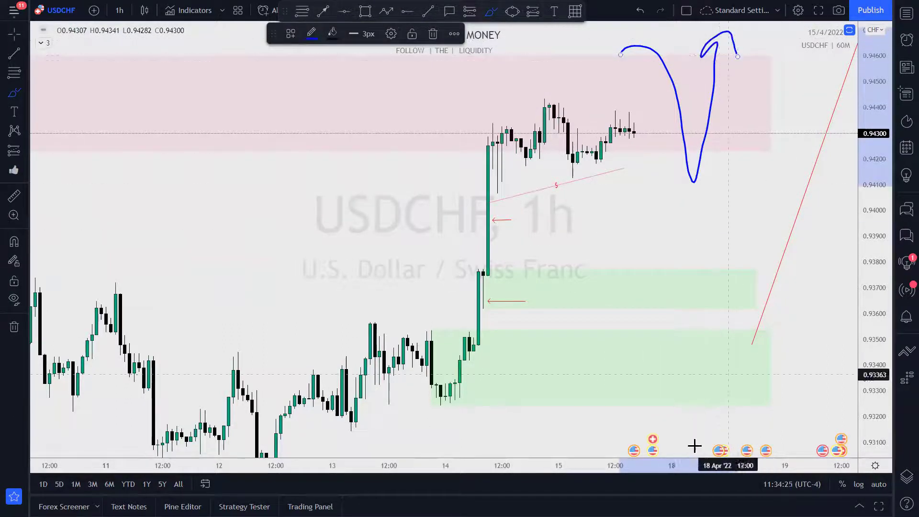
pyautogui.hotkey('ctrl', 'z')
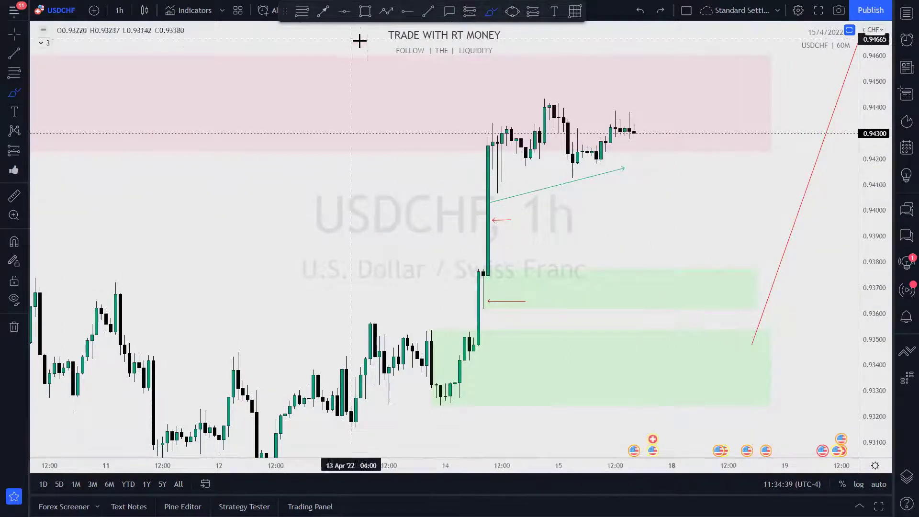
# Draw a Fibonacci retracement from the 0.93246 swing low up to the 0.94436 swing high.
pyautogui.click(301, 10)
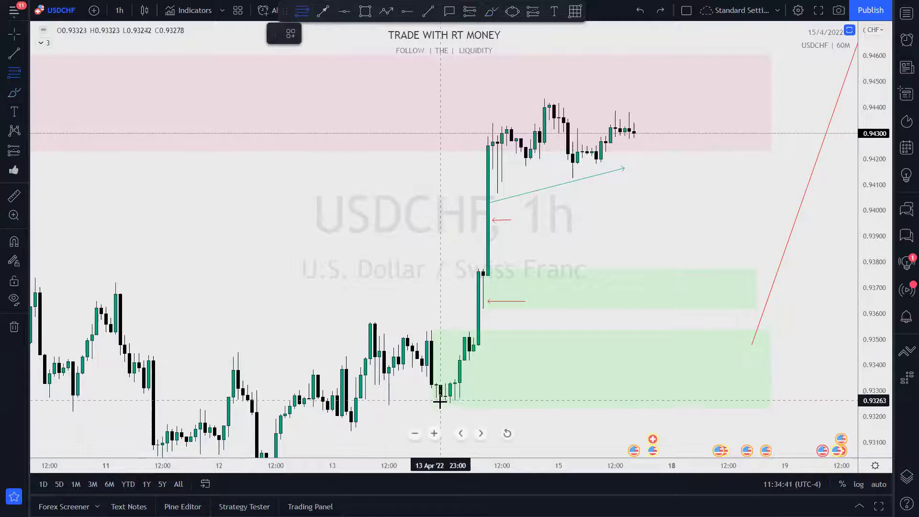
pyautogui.click(440, 405)
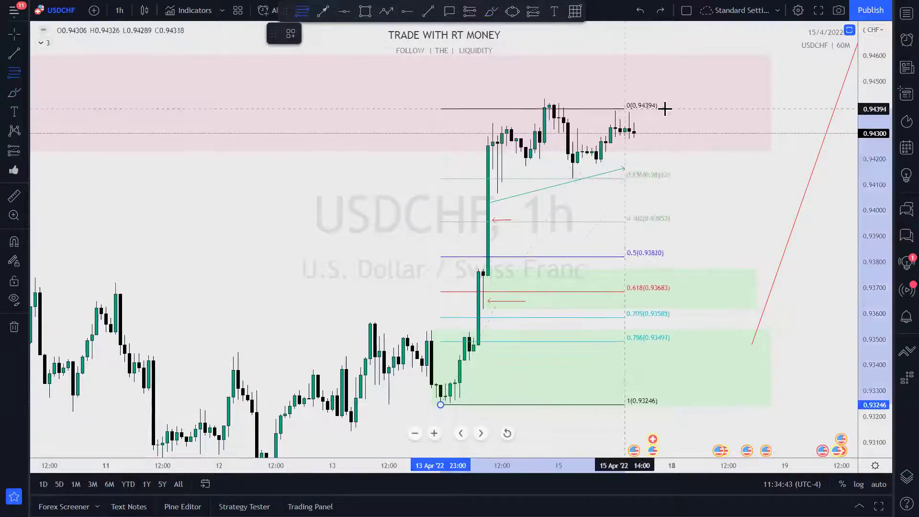
pyautogui.click(714, 98)
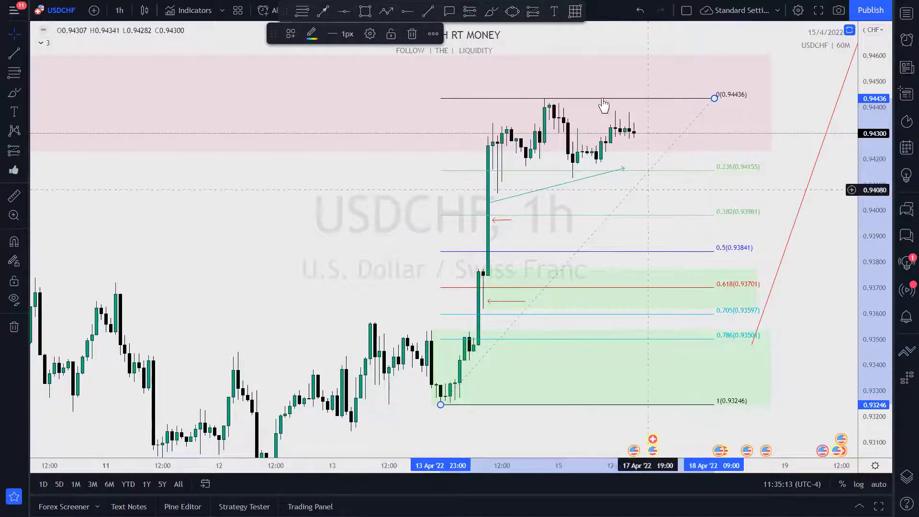
pyautogui.click(493, 16)
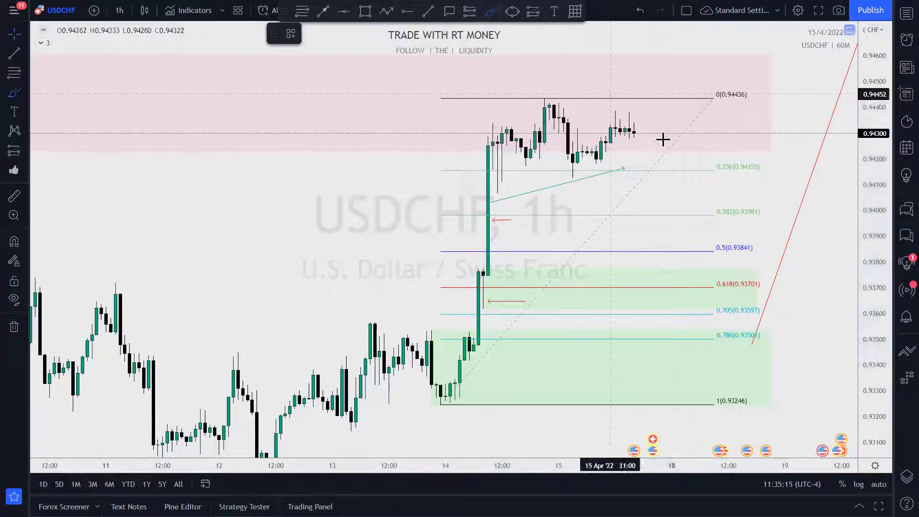
pyautogui.moveTo(638, 143); pyautogui.dragTo(652, 266)
pyautogui.moveTo(749, 234)
pyautogui.mouseDown()
pyautogui.moveTo(723, 265)
pyautogui.moveTo(732, 228)
pyautogui.mouseUp()
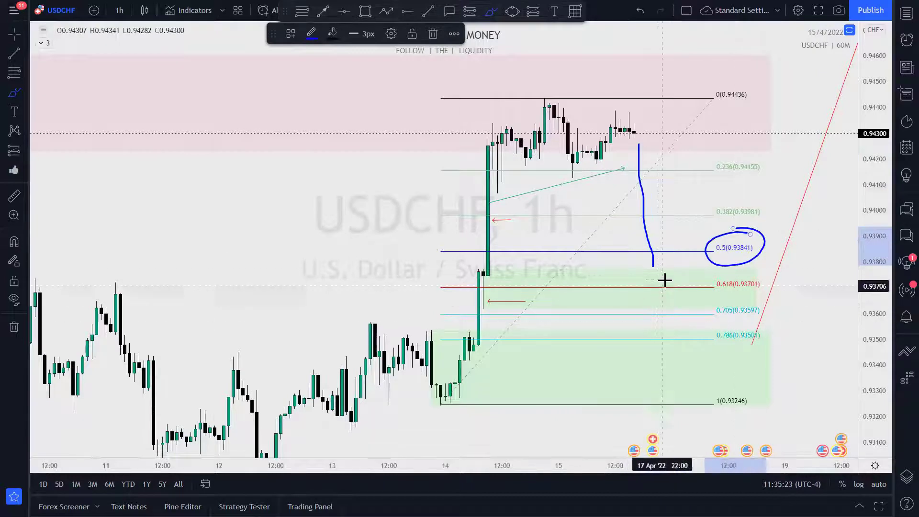
pyautogui.moveTo(667, 278); pyautogui.dragTo(695, 98)
pyautogui.moveTo(695, 338); pyautogui.dragTo(747, 190)
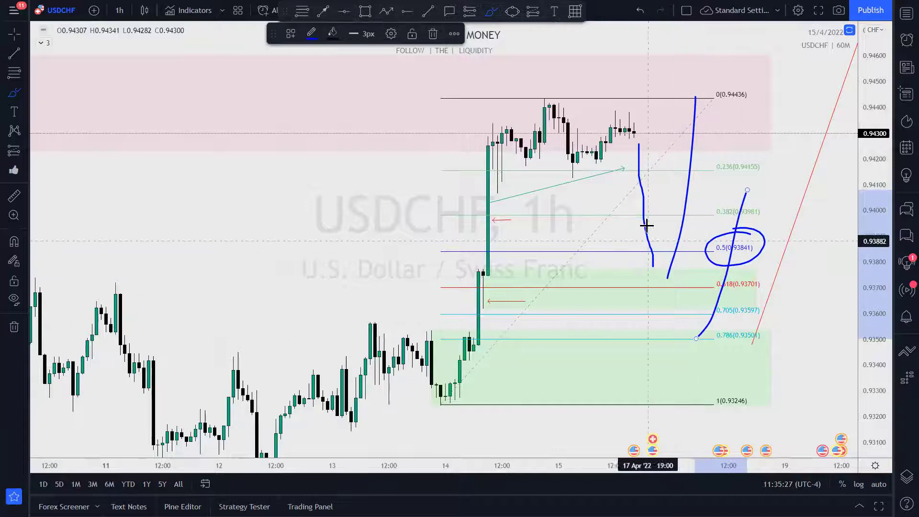
pyautogui.moveTo(635, 146); pyautogui.dragTo(650, 287)
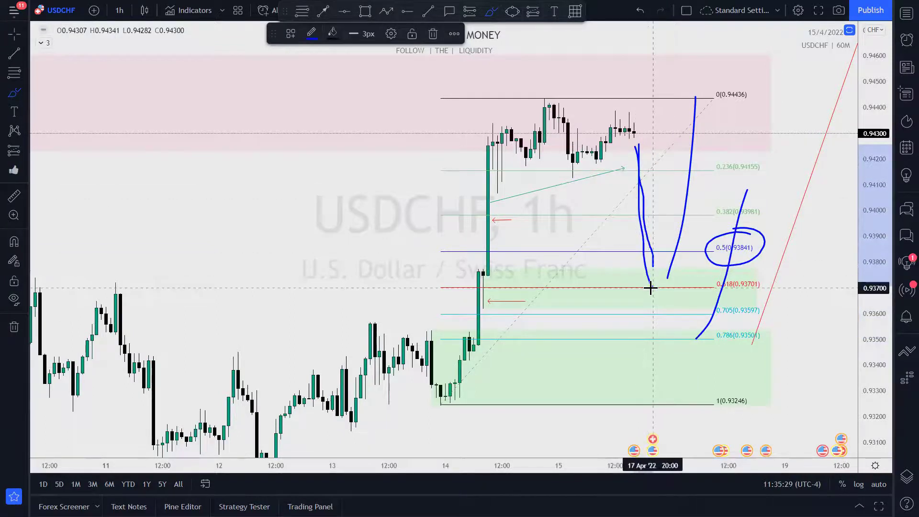
pyautogui.moveTo(519, 204)
pyautogui.mouseDown()
pyautogui.moveTo(490, 199)
pyautogui.moveTo(481, 234)
pyautogui.moveTo(480, 204)
pyautogui.moveTo(478, 216)
pyautogui.mouseUp()
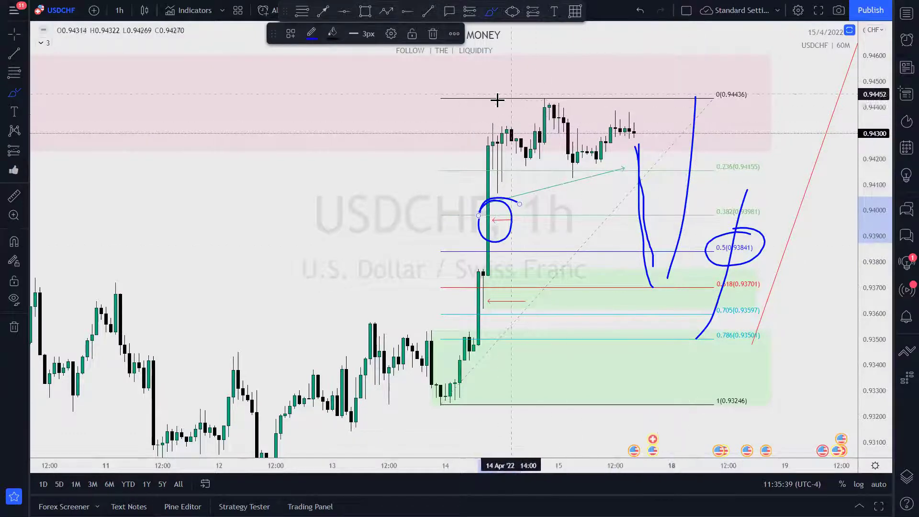
pyautogui.moveTo(509, 102); pyautogui.dragTo(582, 94)
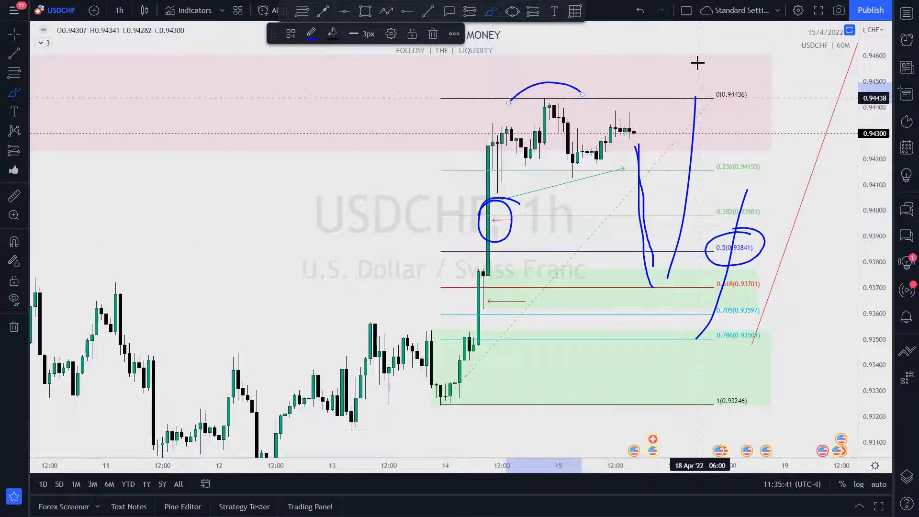
pyautogui.moveTo(669, 102); pyautogui.dragTo(704, 94)
pyautogui.moveTo(495, 57); pyautogui.dragTo(714, 46)
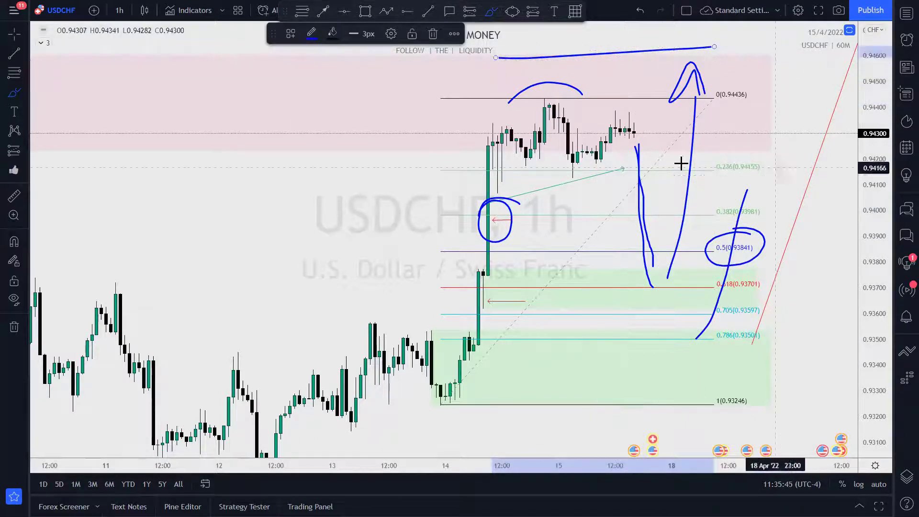
pyautogui.moveTo(515, 42)
pyautogui.mouseDown()
pyautogui.moveTo(480, 63)
pyautogui.moveTo(511, 71)
pyautogui.mouseUp()
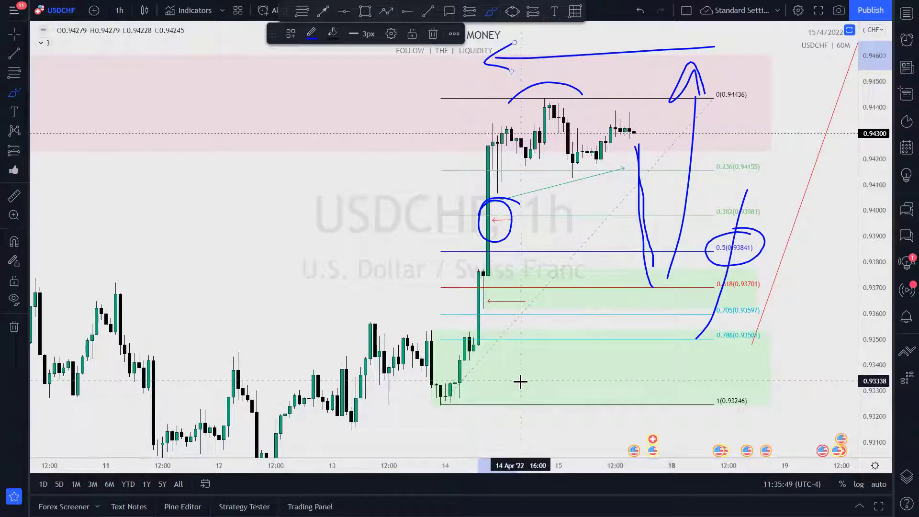
pyautogui.hotkey('ctrl', 'z')
pyautogui.hotkey('ctrl', 'z')
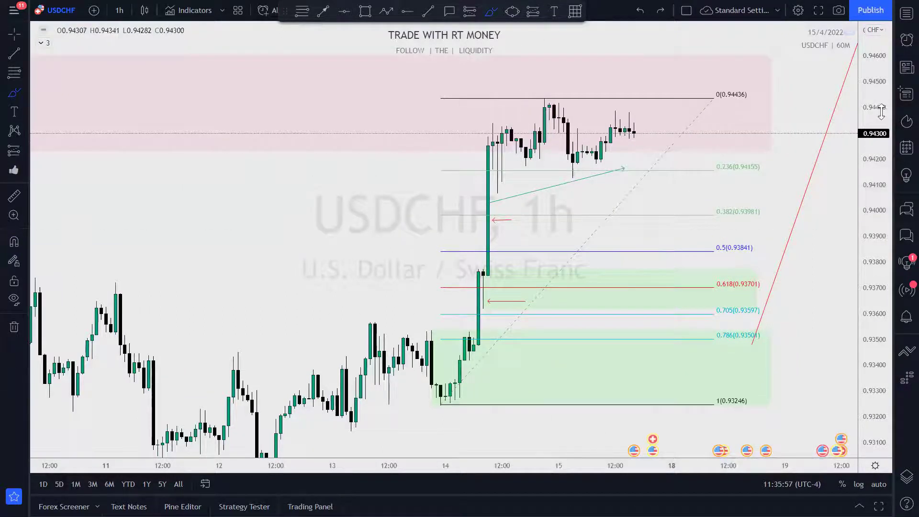
# Compress the price scale and draw a red path from current price to the 0.5 level, then up to about 0.947.
pyautogui.moveTo(874, 144); pyautogui.dragTo(874, 192)
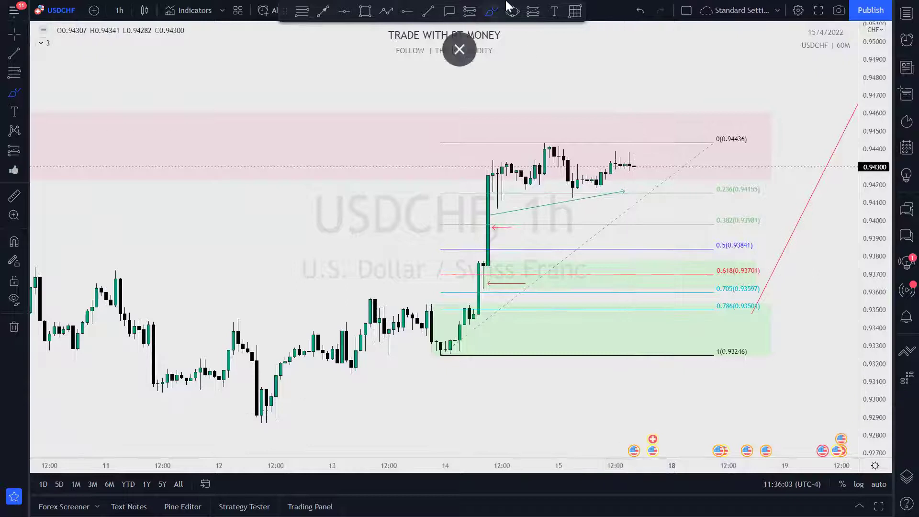
pyautogui.click(386, 11)
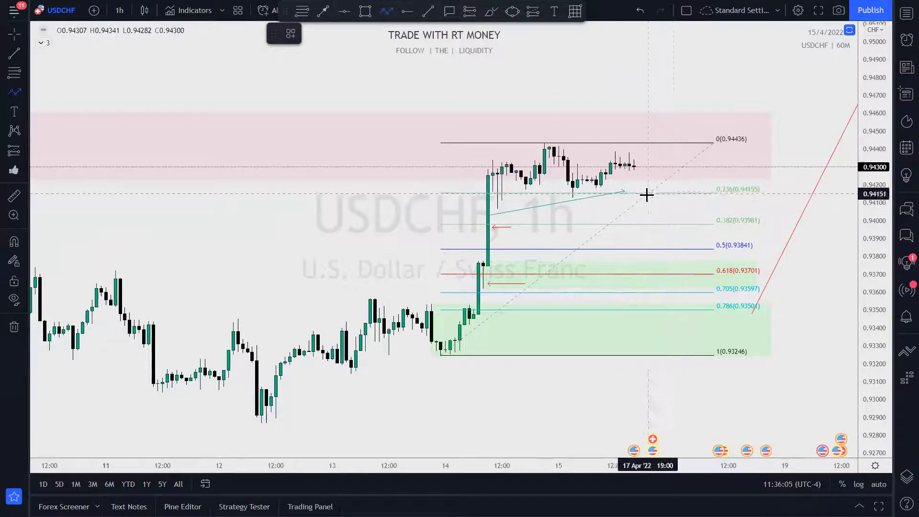
pyautogui.click(642, 171)
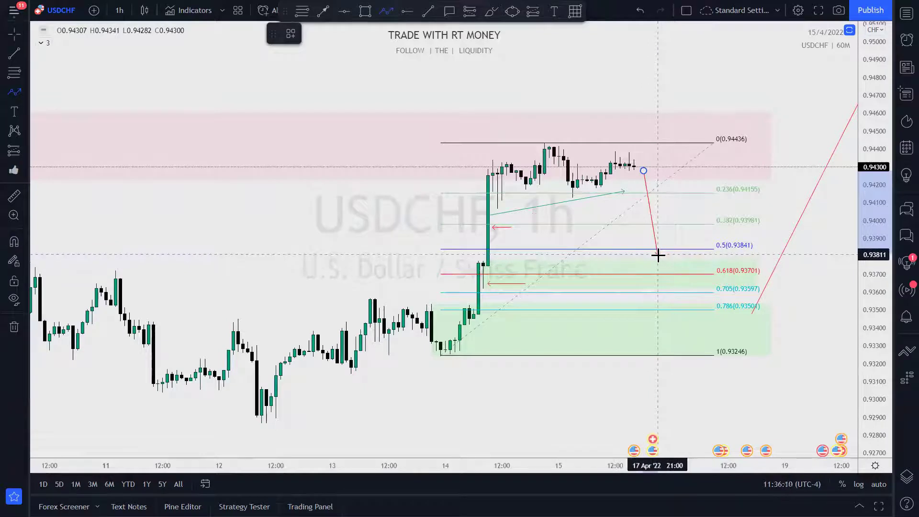
pyautogui.click(658, 255)
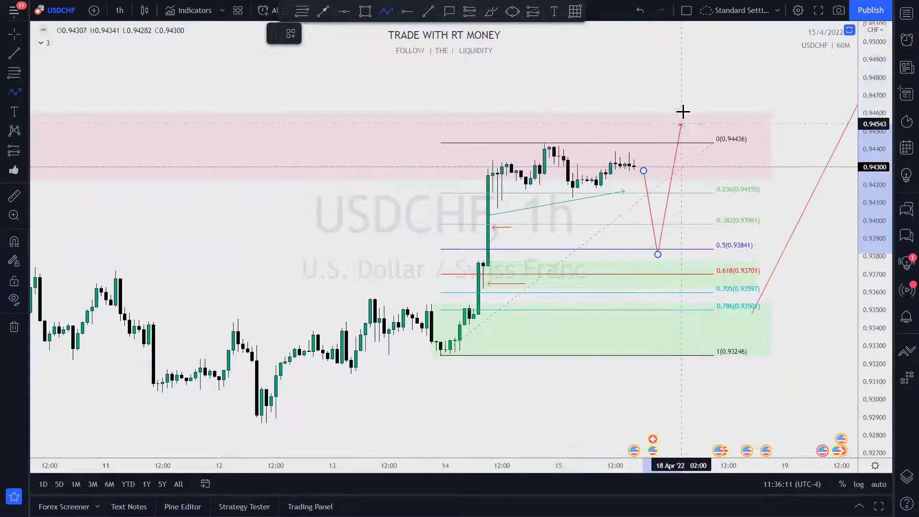
pyautogui.click(689, 99)
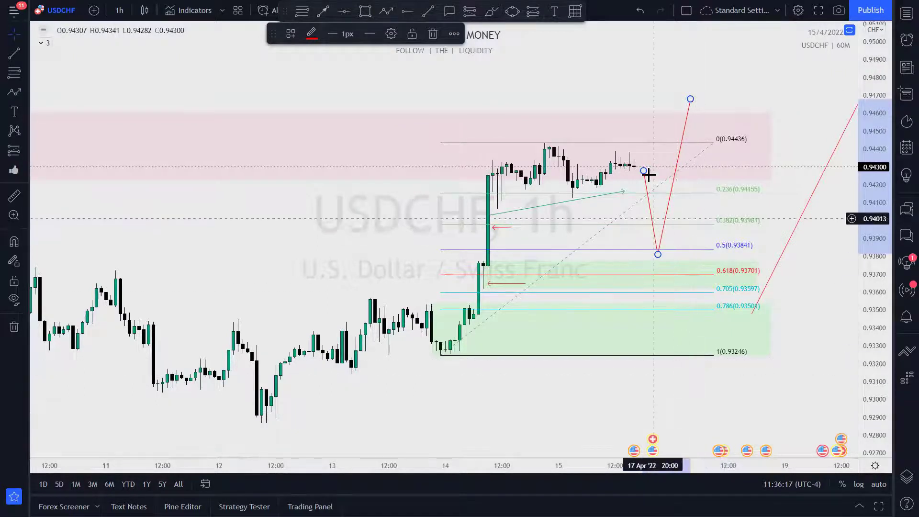
pyautogui.click(490, 11)
pyautogui.moveTo(640, 163)
pyautogui.mouseDown()
pyautogui.moveTo(667, 98)
pyautogui.moveTo(689, 248)
pyautogui.mouseUp()
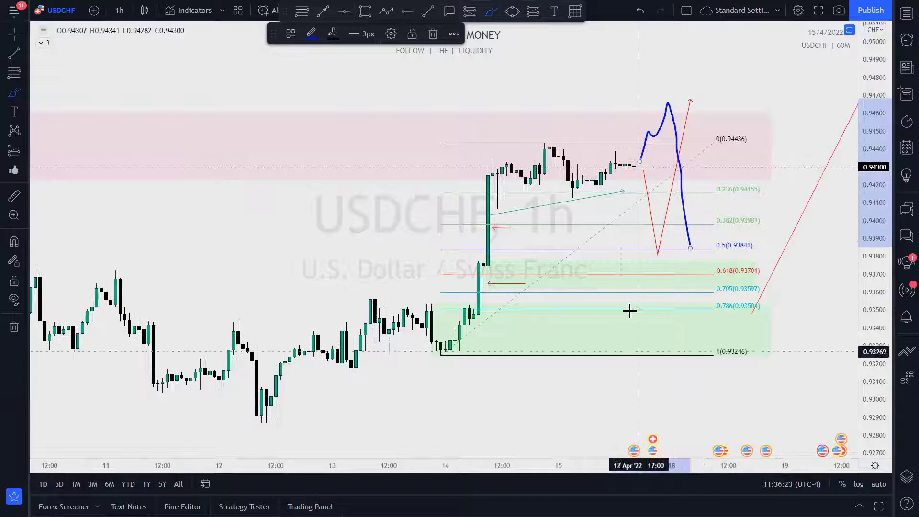
pyautogui.moveTo(434, 110); pyautogui.dragTo(492, 113)
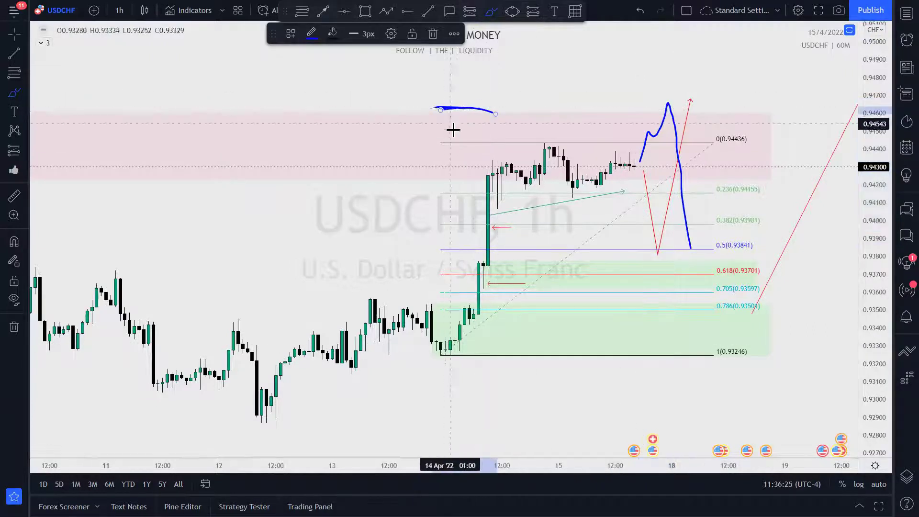
pyautogui.scroll(-5, 464, 129)
pyautogui.scroll(-2, 396, 135)
pyautogui.moveTo(284, 114); pyautogui.dragTo(316, 107)
pyautogui.moveTo(692, 204); pyautogui.dragTo(679, 204)
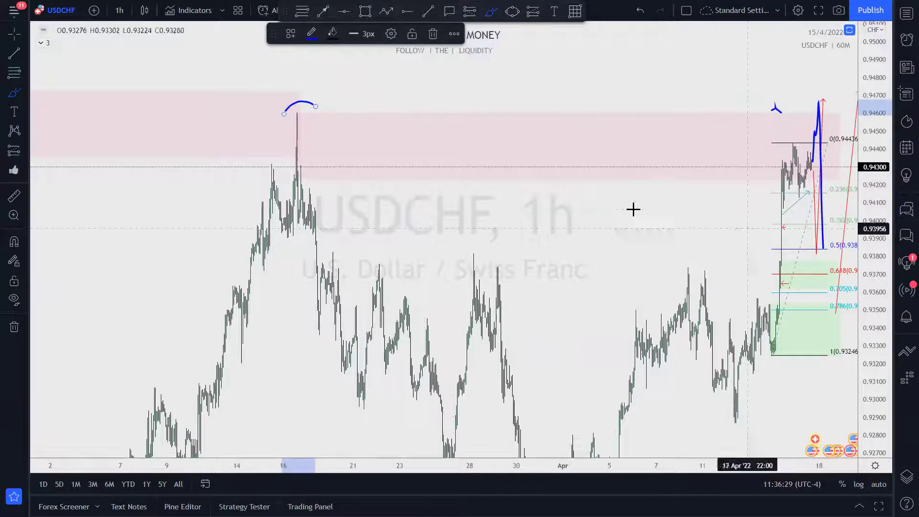
pyautogui.scroll(3, 631, 207)
pyautogui.scroll(3, 555, 191)
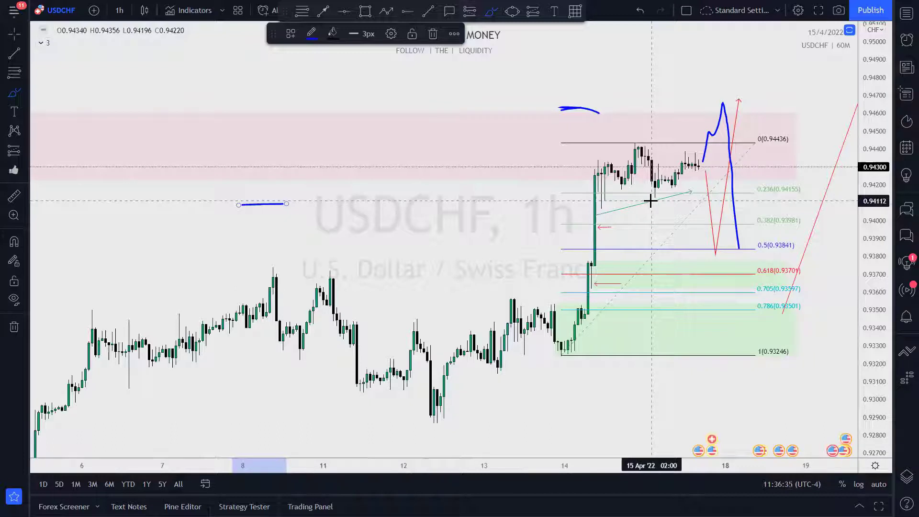
pyautogui.hotkey('ctrl', 'z')
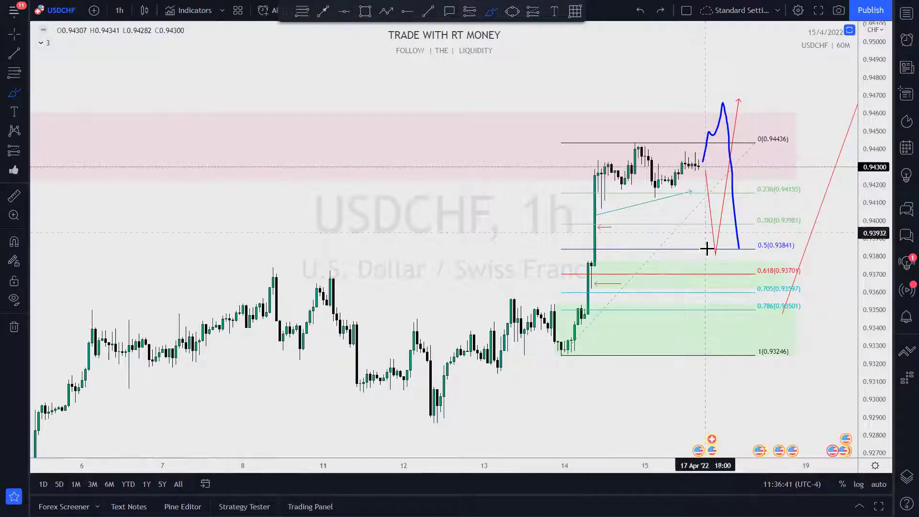
pyautogui.press('Escape')
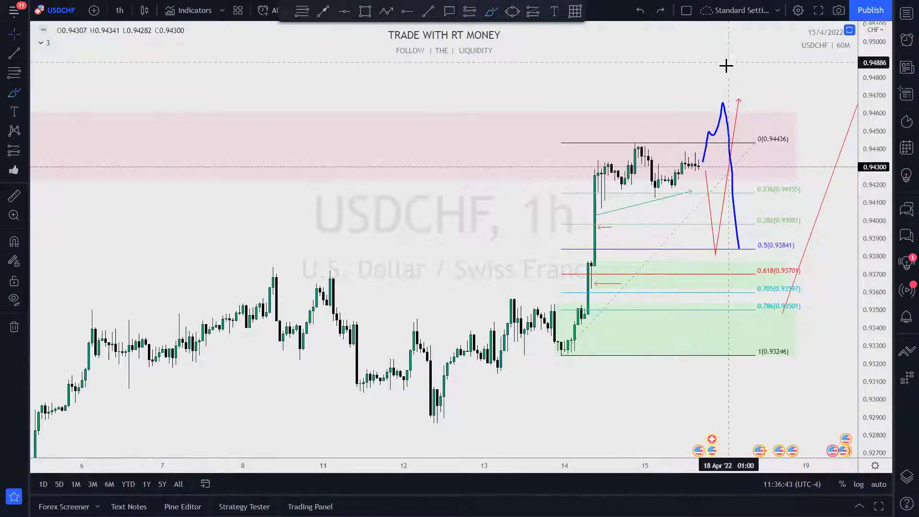
pyautogui.click(723, 110)
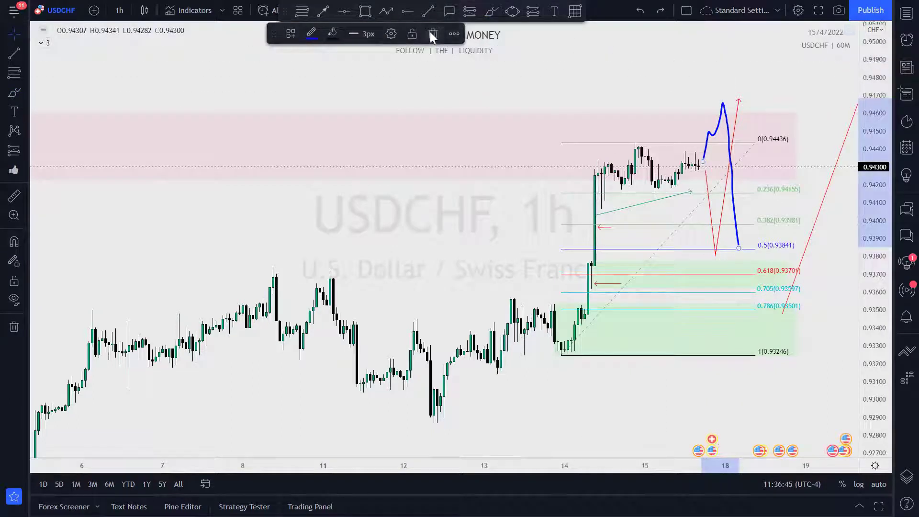
pyautogui.press('Delete')
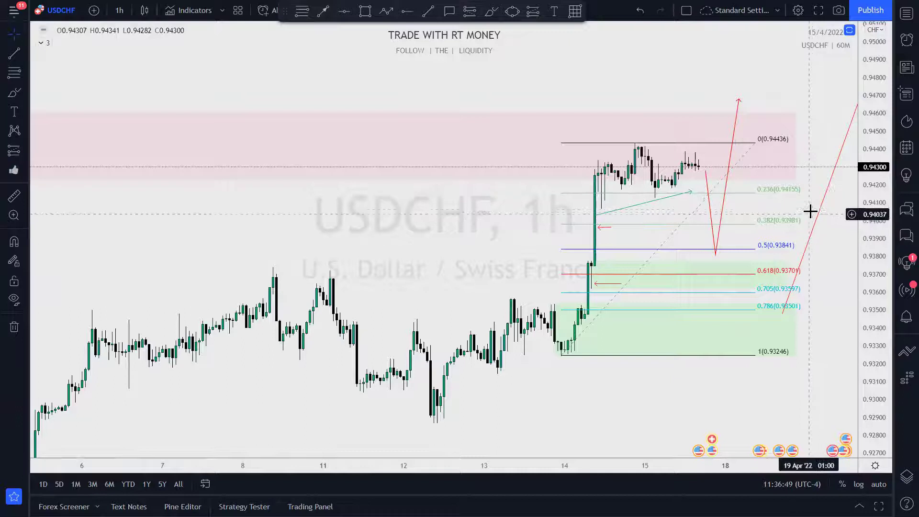
# Lower the long red arrow line's tip to about 0.9468, level with the path's top.
pyautogui.rightClick(833, 221)
pyautogui.press('Escape')
pyautogui.hscroll(5, 784, 205)
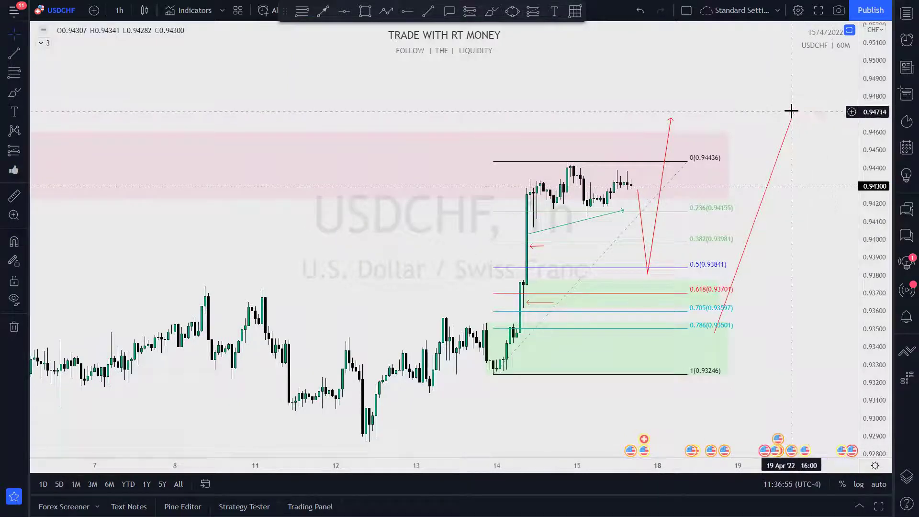
pyautogui.moveTo(794, 110); pyautogui.dragTo(753, 118)
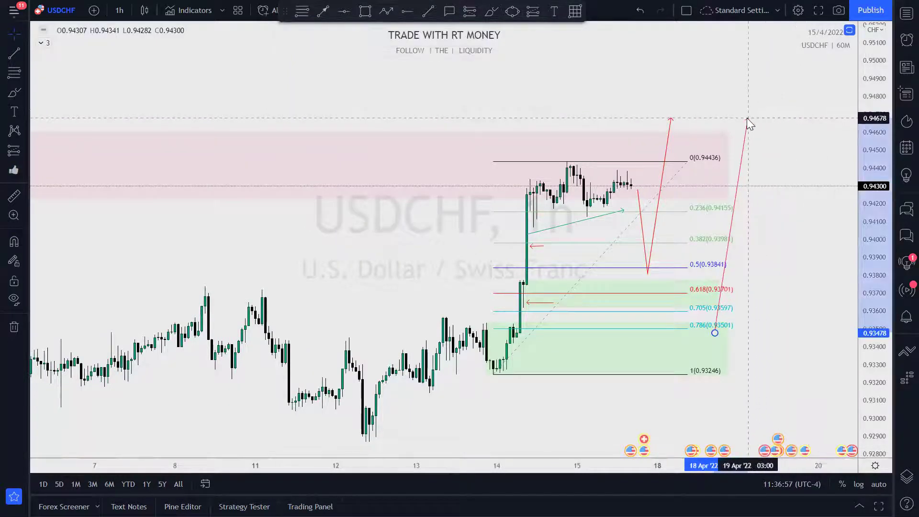
pyautogui.click(773, 406)
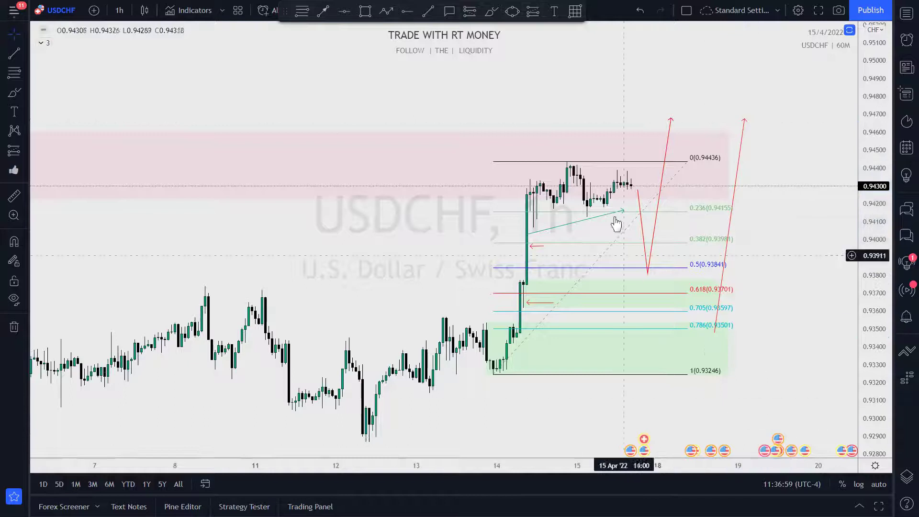
pyautogui.click(625, 163)
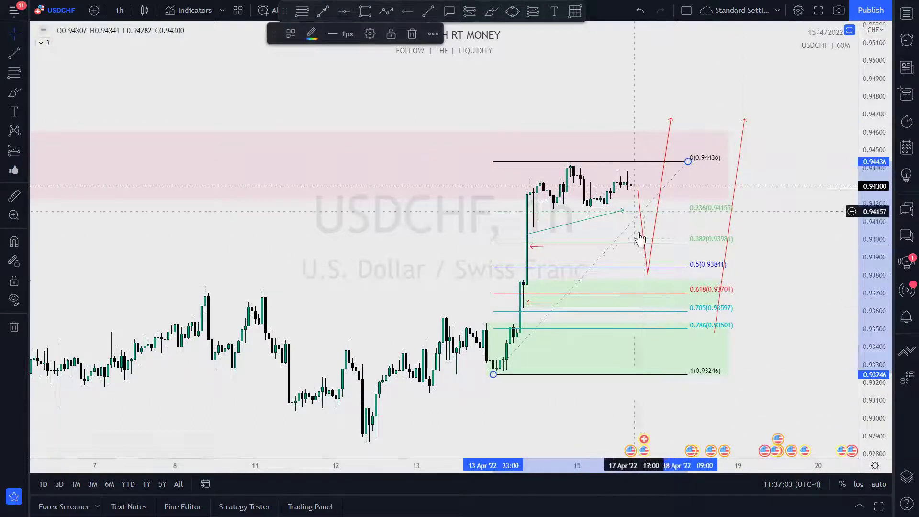